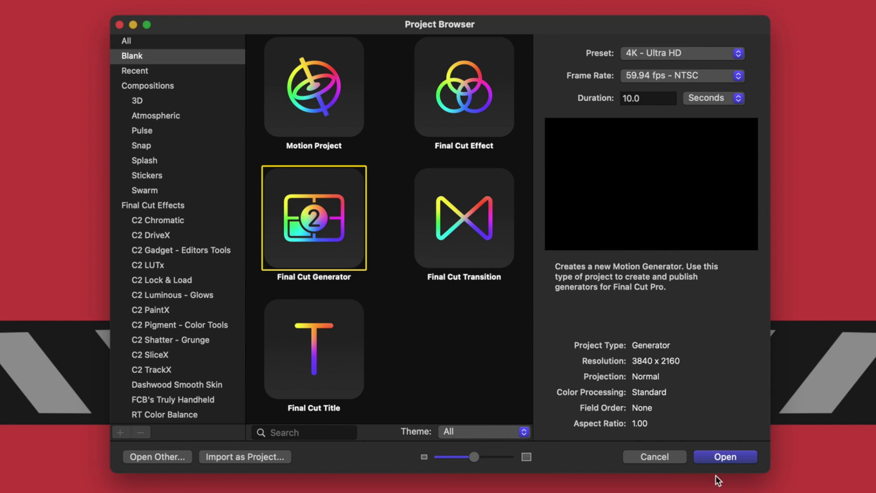
# - Create a Final Cut Generator project with the 4K - Ultra HD preset, 59.94 fps and a duration of 10 seconds
pyautogui.click(724, 457)
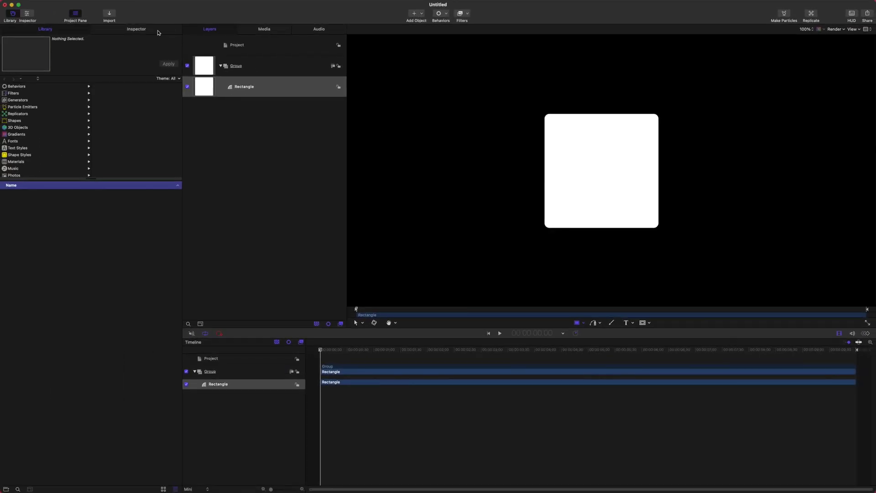
# - Reset the rectangle's position to its default so it sits at the canvas centre
pyautogui.click(158, 32)
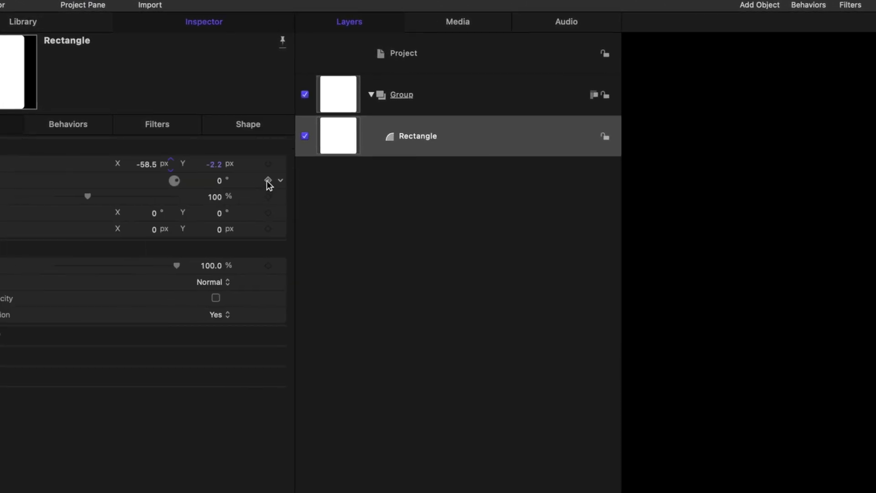
pyautogui.click(280, 165)
pyautogui.click(320, 173)
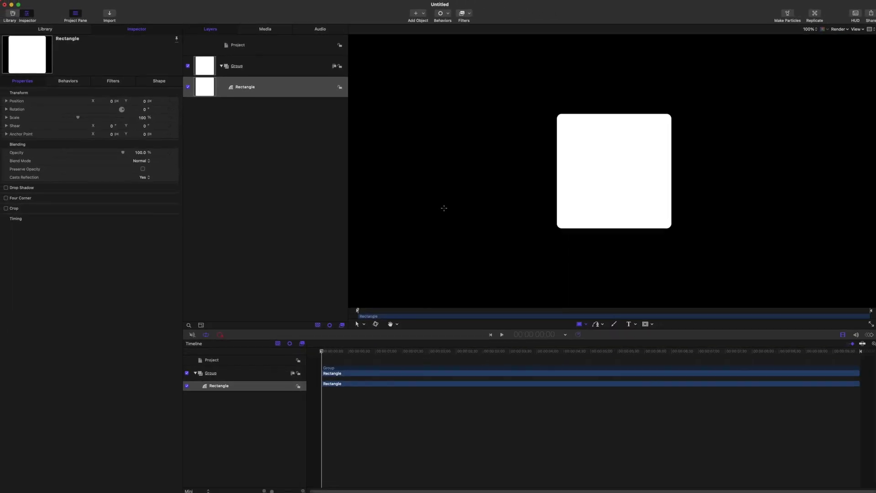
# - Rename the group that contains the rectangle as Object
pyautogui.click(254, 66)
pyautogui.click(254, 65)
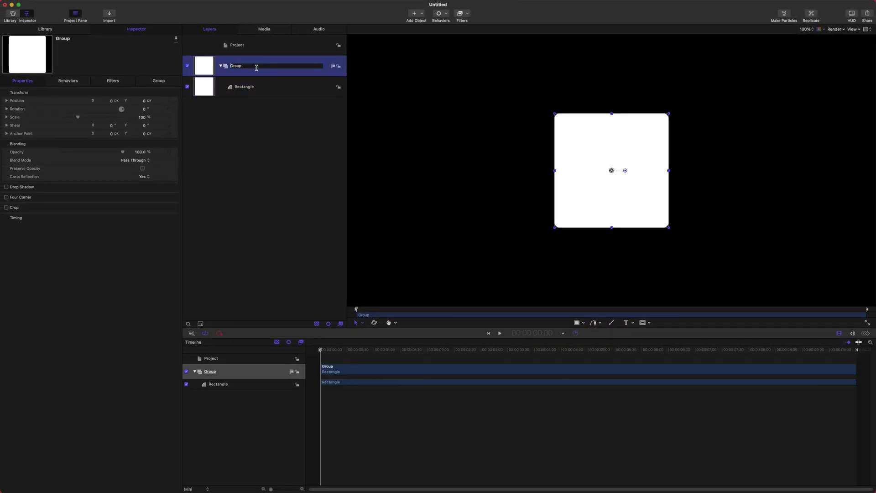
pyautogui.write('Object')
pyautogui.press('Return')
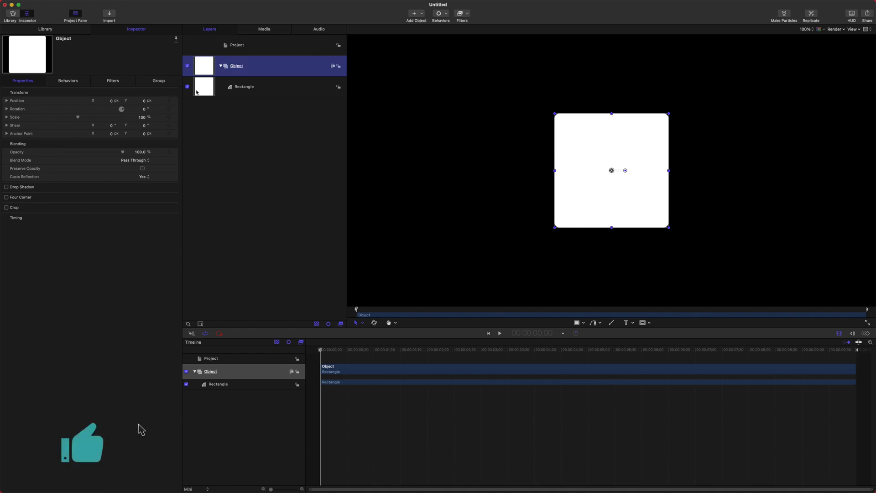
# - Add a Color Solid generator in its own new group below the Object group and fit the canvas in the window
pyautogui.click(45, 30)
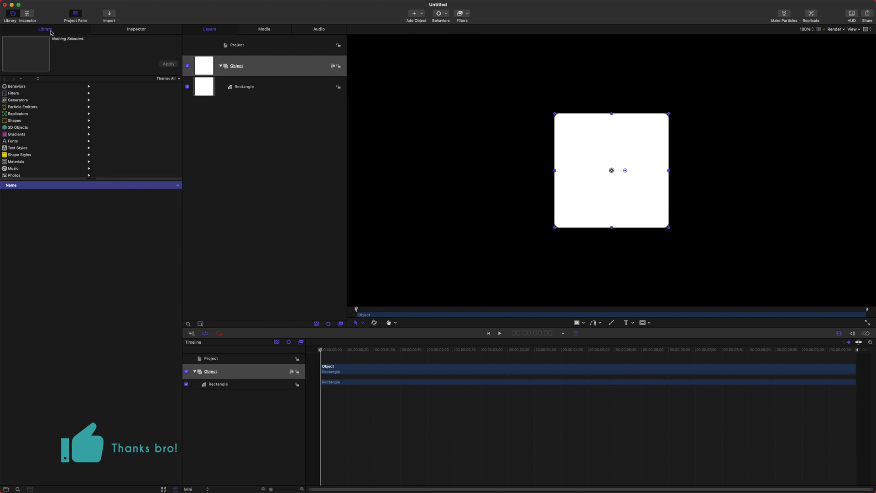
pyautogui.click(35, 101)
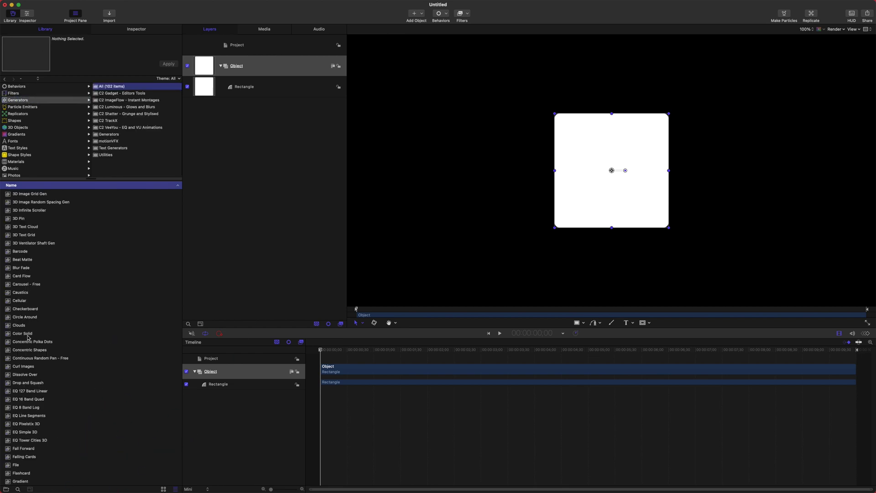
pyautogui.moveTo(28, 337); pyautogui.dragTo(257, 119)
pyautogui.click(584, 107)
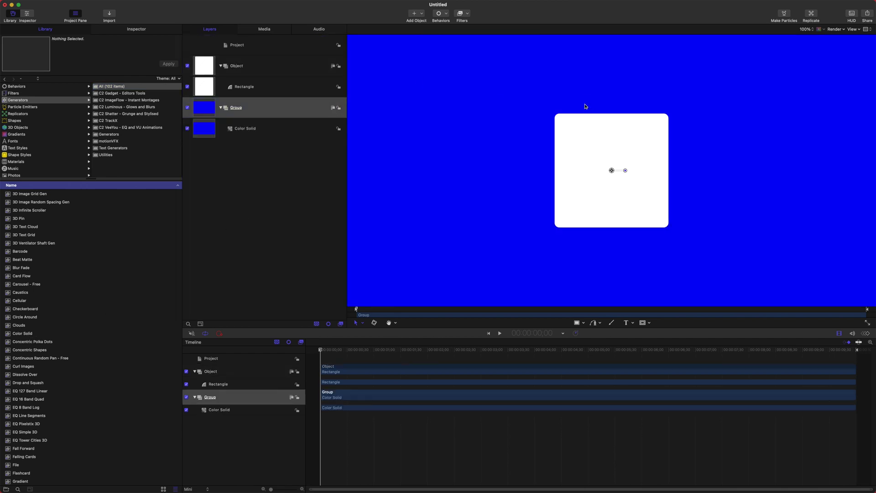
pyautogui.hotkey('shift', 'z')
pyautogui.click(259, 162)
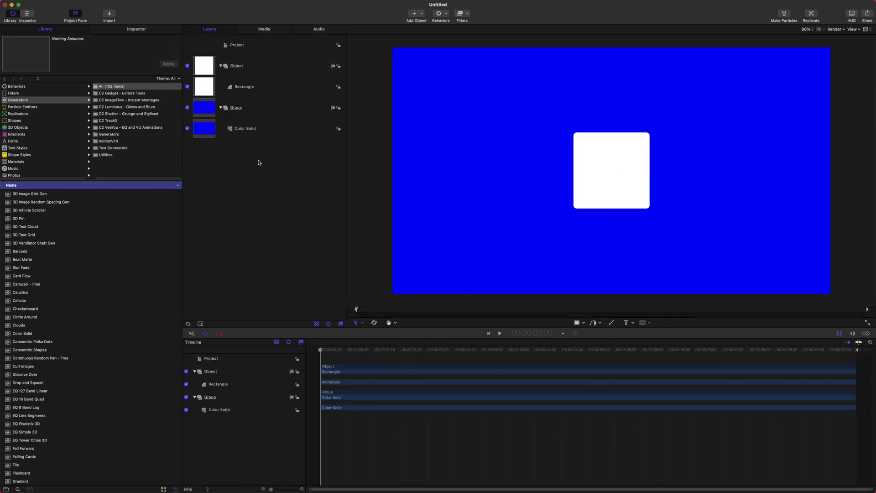
# - Hide the Color Solid's group and rename that group as Controller
pyautogui.click(186, 108)
pyautogui.click(262, 110)
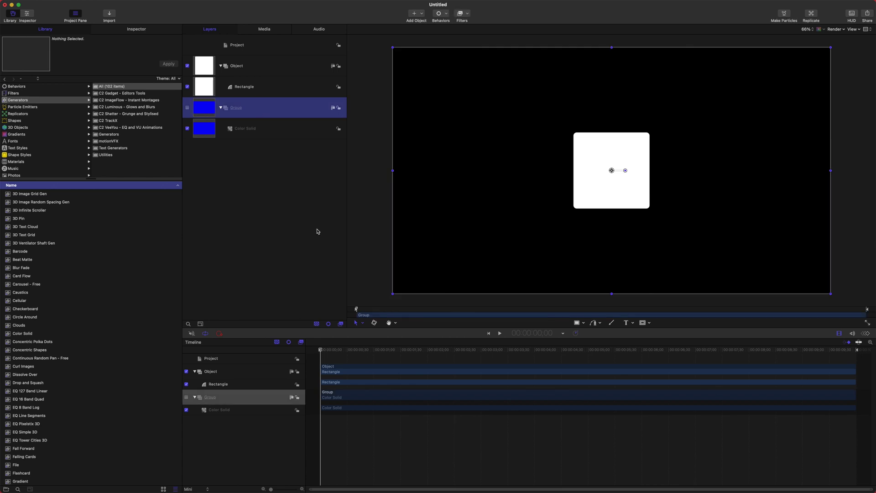
pyautogui.press('Return')
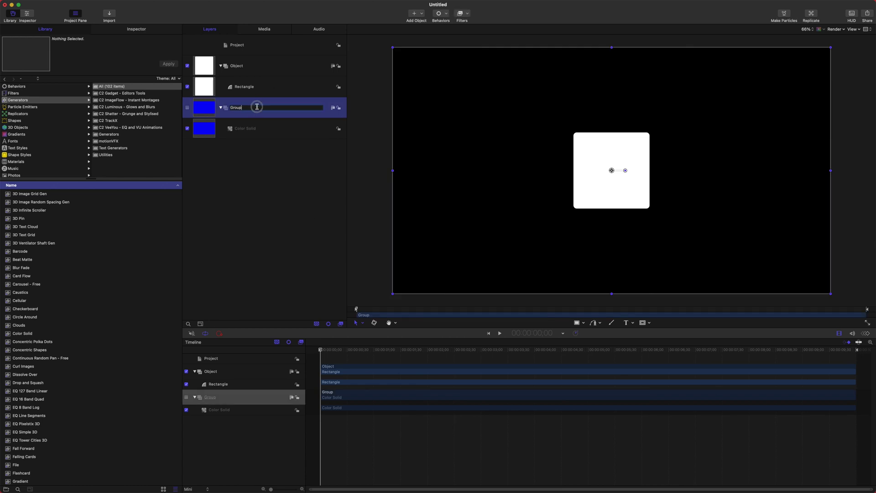
pyautogui.write('Controller')
# - Rename the Color Solid layer as Controller Base
pyautogui.click(239, 137)
pyautogui.press('Return')
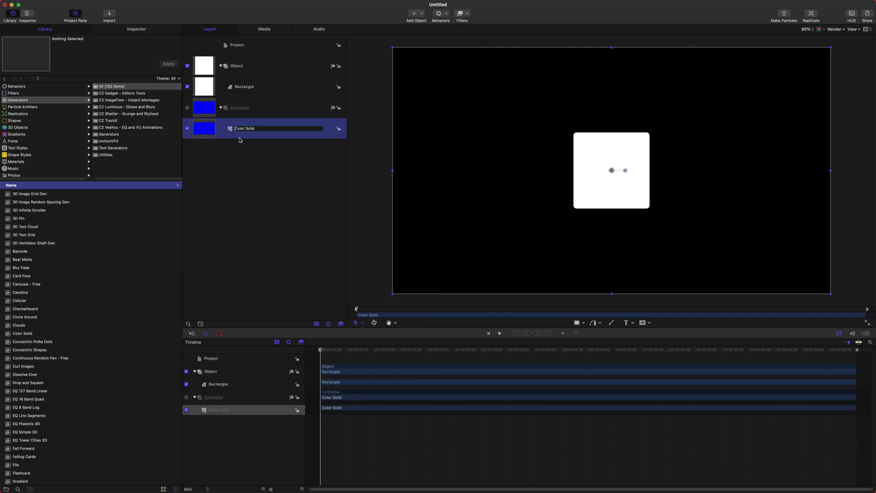
pyautogui.write('Controller Base')
pyautogui.press('Return')
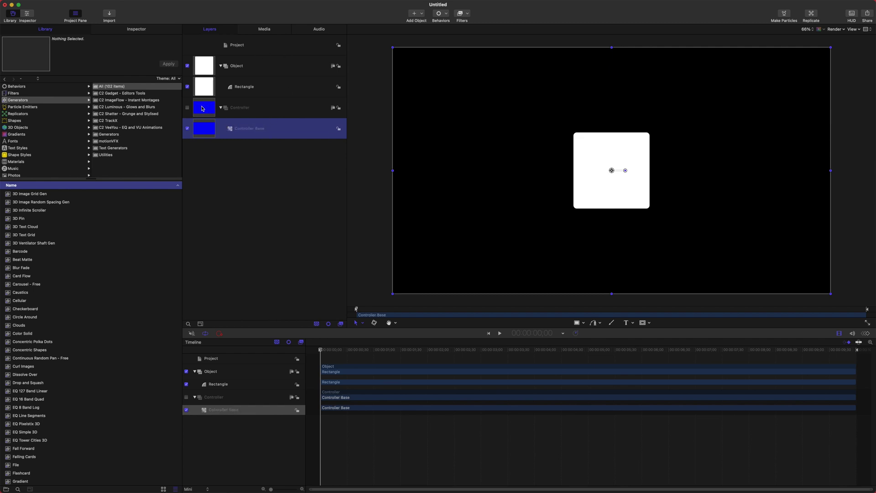
# - Show the Controller group again and apply the Twirl distortion filter to Controller Base
pyautogui.click(187, 108)
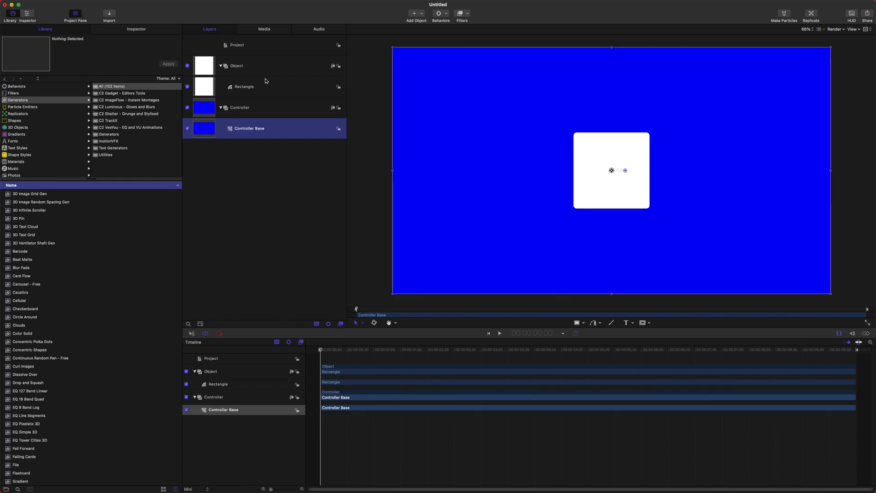
pyautogui.click(467, 16)
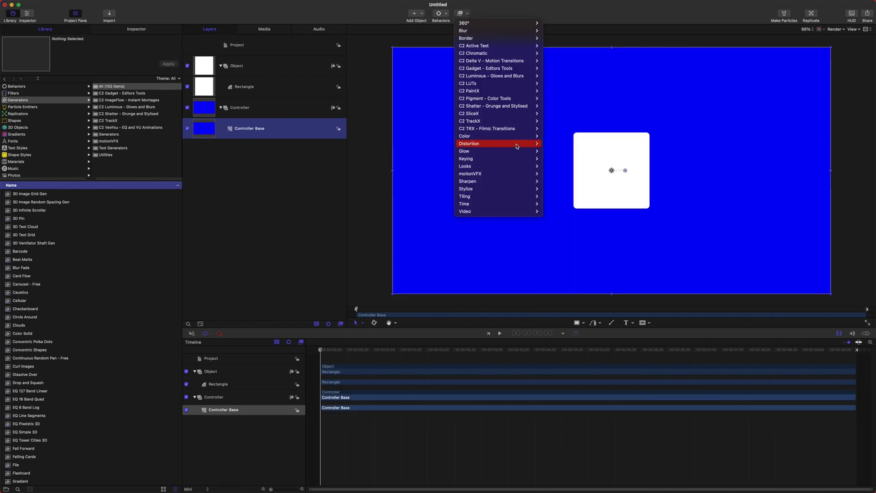
pyautogui.moveTo(517, 146)
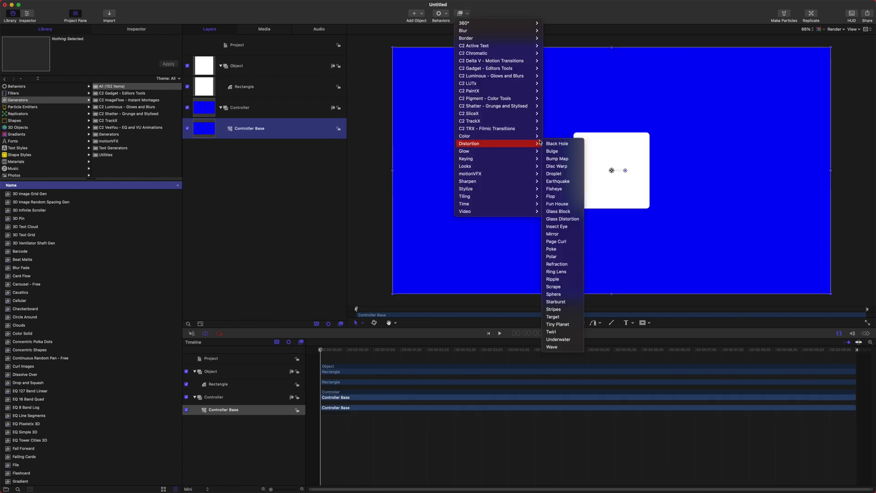
pyautogui.click(554, 332)
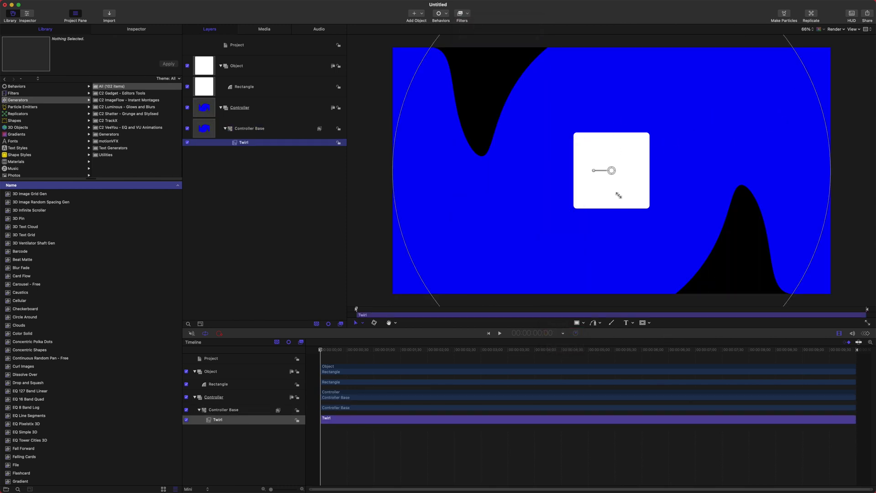
# - Shrink the Twirl's on-screen circle to about the frame's height, and try moving its centre before undoing that move
pyautogui.click(642, 134)
pyautogui.press('super+minus')
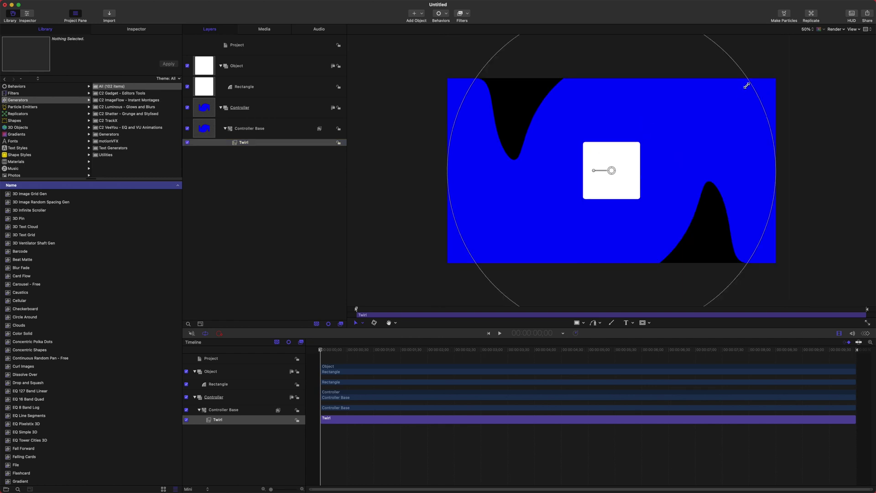
pyautogui.moveTo(748, 82); pyautogui.dragTo(695, 125)
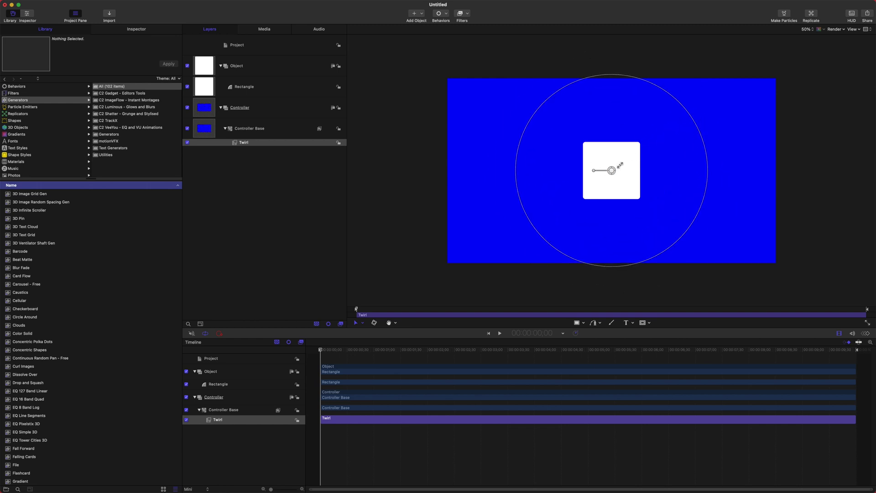
pyautogui.moveTo(610, 172); pyautogui.dragTo(587, 243)
pyautogui.press('super+z')
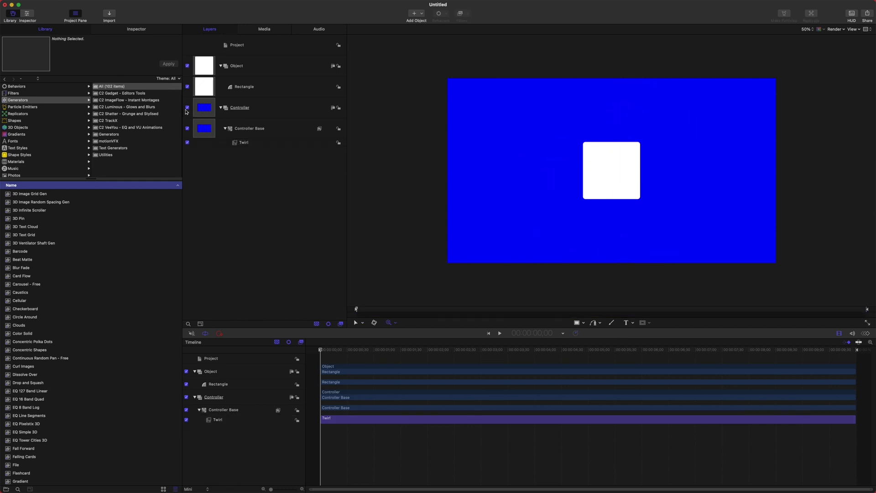
# - Hide the Controller group and shrink the Twirl's circle until it fits loosely around the white rectangle
pyautogui.click(187, 107)
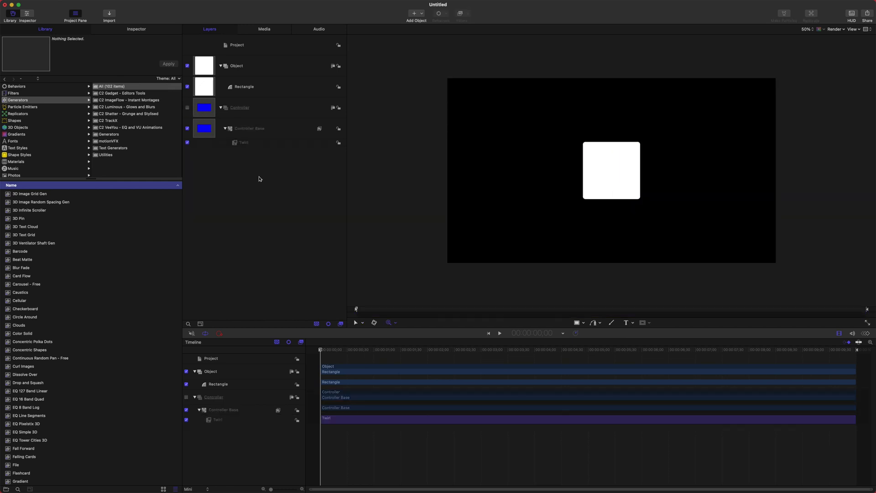
pyautogui.click(258, 143)
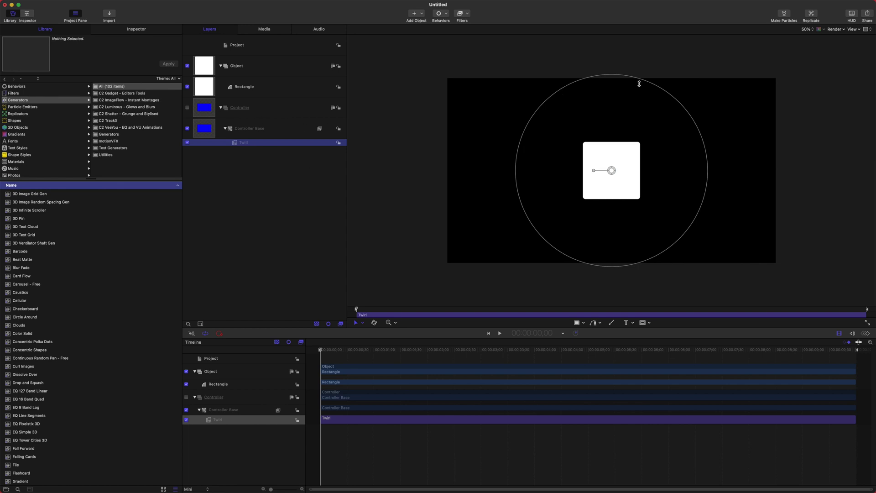
pyautogui.moveTo(639, 80); pyautogui.dragTo(631, 108)
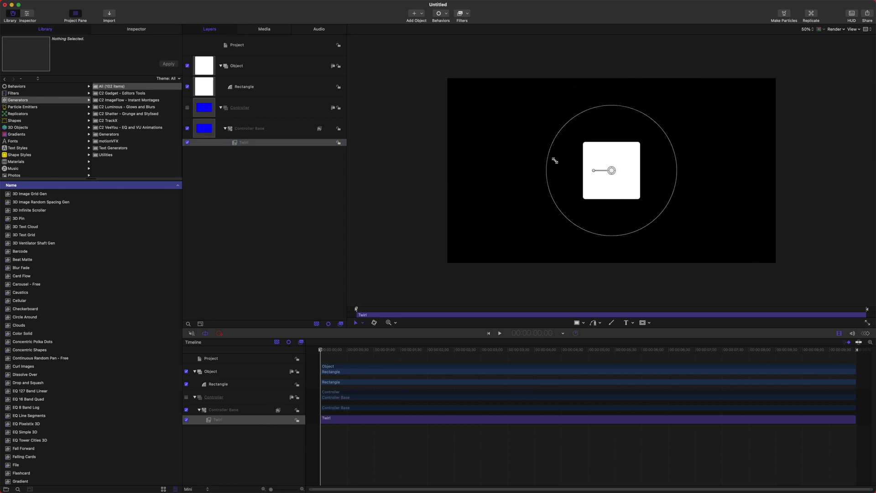
pyautogui.click(234, 153)
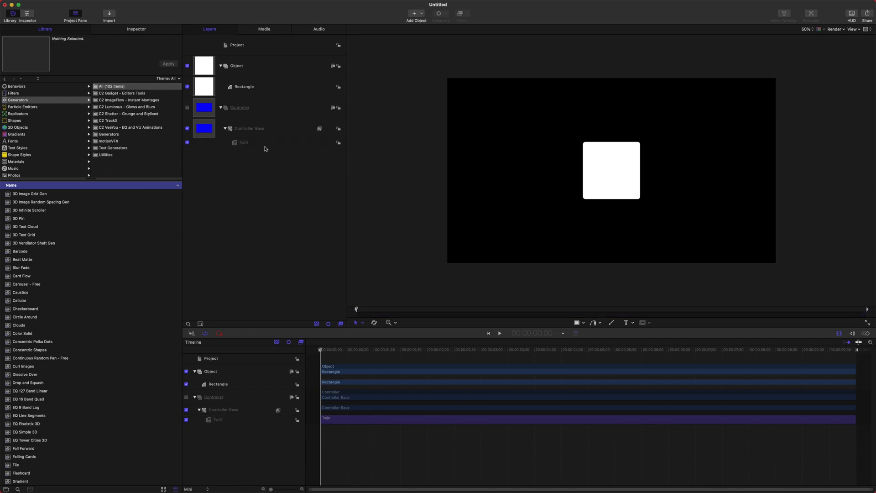
# - Rename the Twirl filter as LOC.ROT.SCALE
pyautogui.click(265, 143)
pyautogui.click(265, 143)
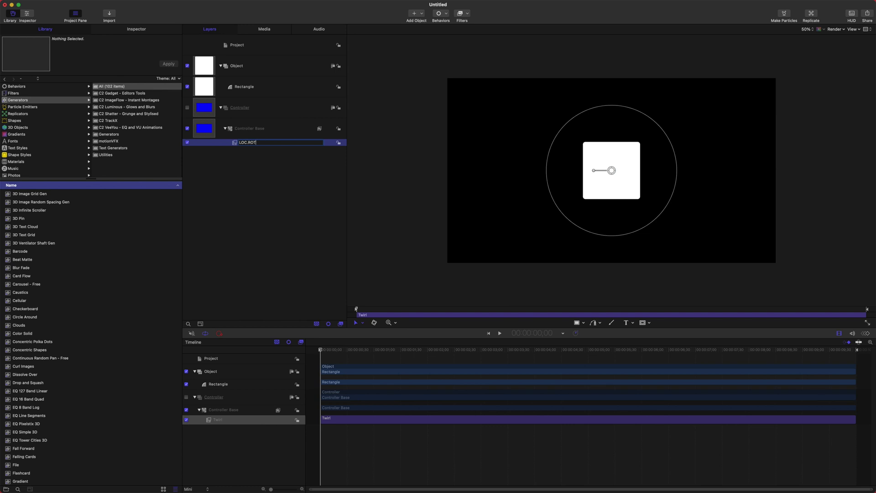
pyautogui.write('LOC.ROT.SCALE')
pyautogui.press('Return')
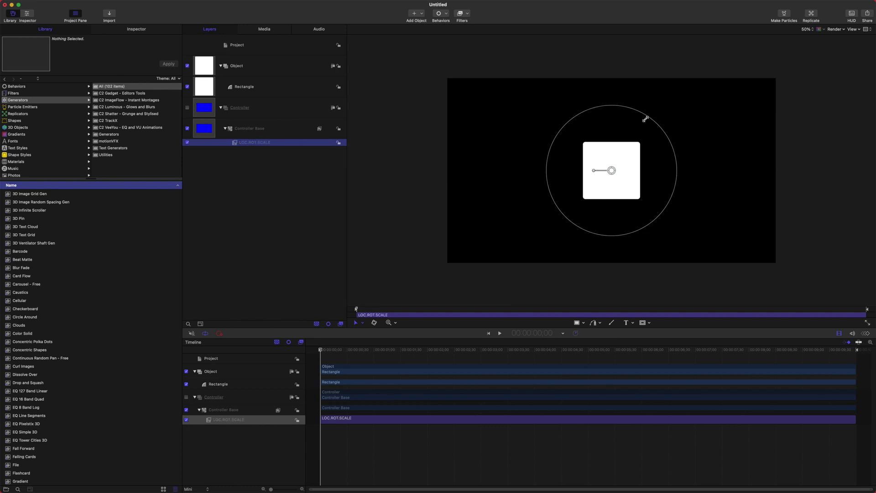
pyautogui.click(262, 86)
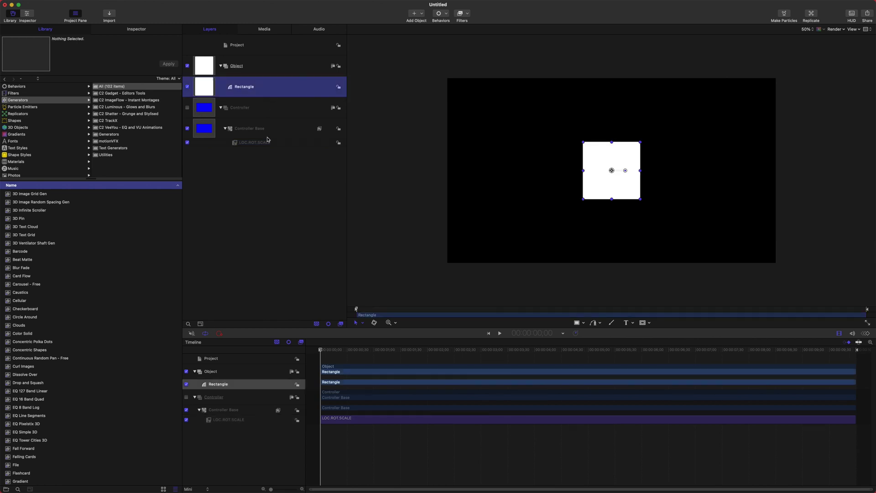
pyautogui.click(280, 158)
pyautogui.click(279, 92)
pyautogui.click(296, 143)
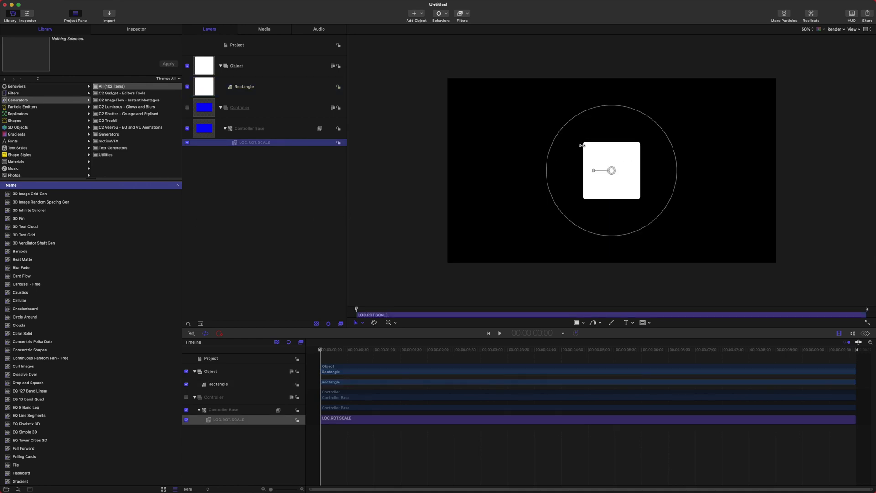
# - Add a Link parameter behavior to the rectangle's X position and set Controller Base as its source object
pyautogui.click(279, 83)
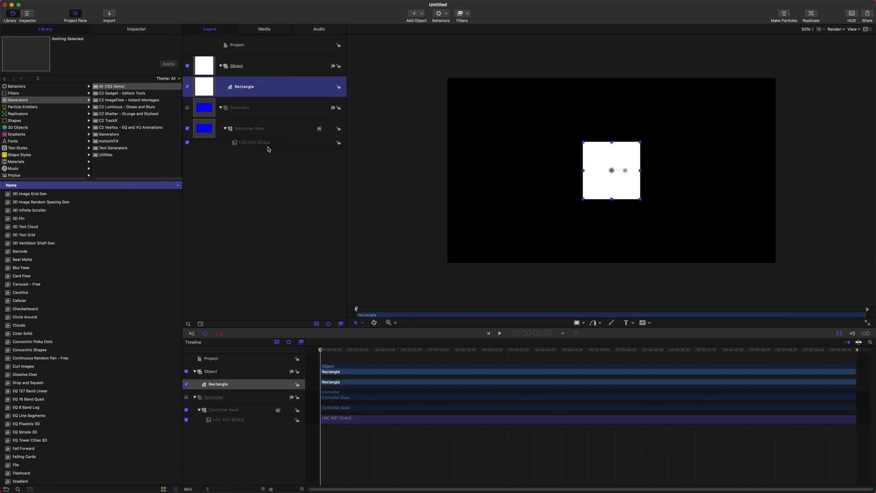
pyautogui.click(136, 28)
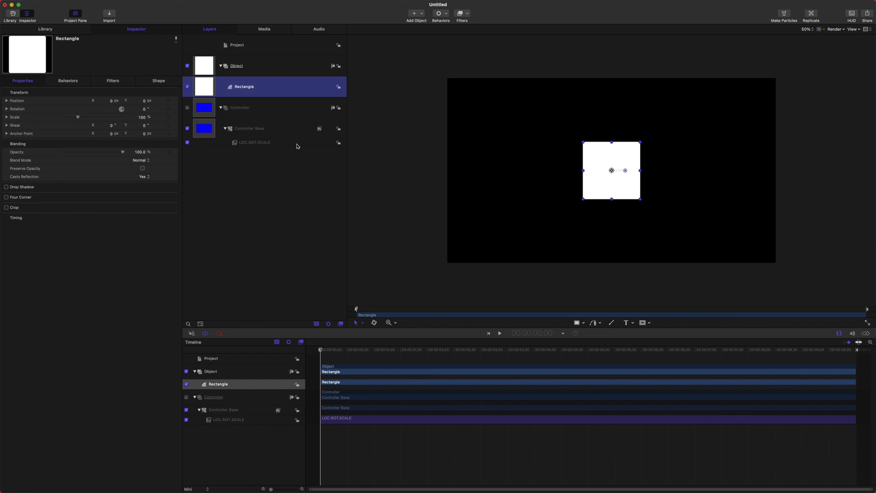
pyautogui.moveTo(297, 144)
pyautogui.mouseDown()
pyautogui.moveTo(266, 88)
pyautogui.moveTo(286, 150)
pyautogui.mouseUp()
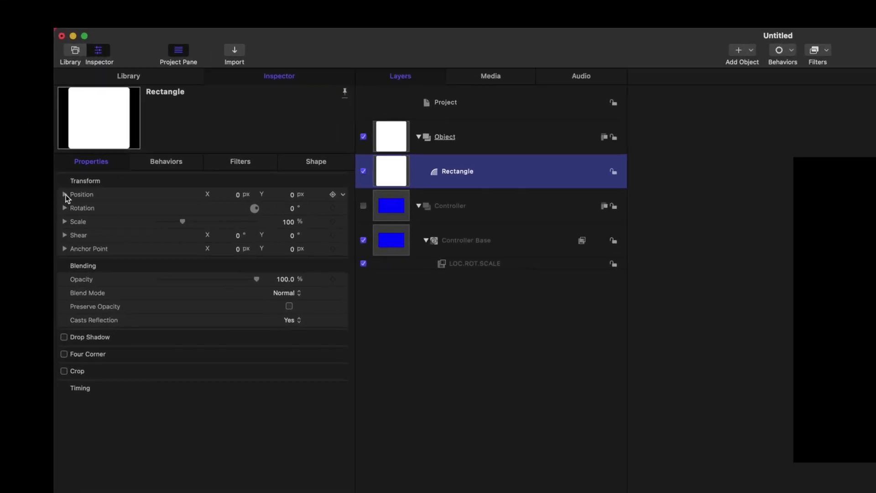
pyautogui.click(6, 100)
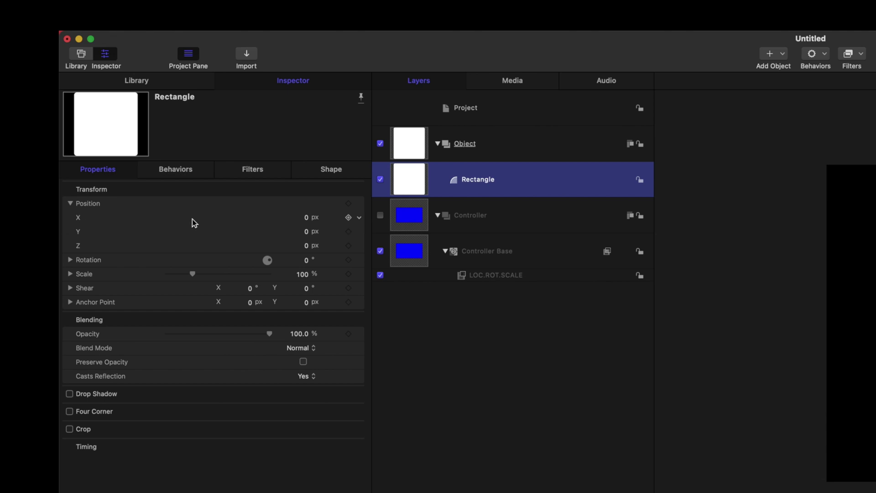
pyautogui.click(360, 219)
pyautogui.moveTo(479, 346)
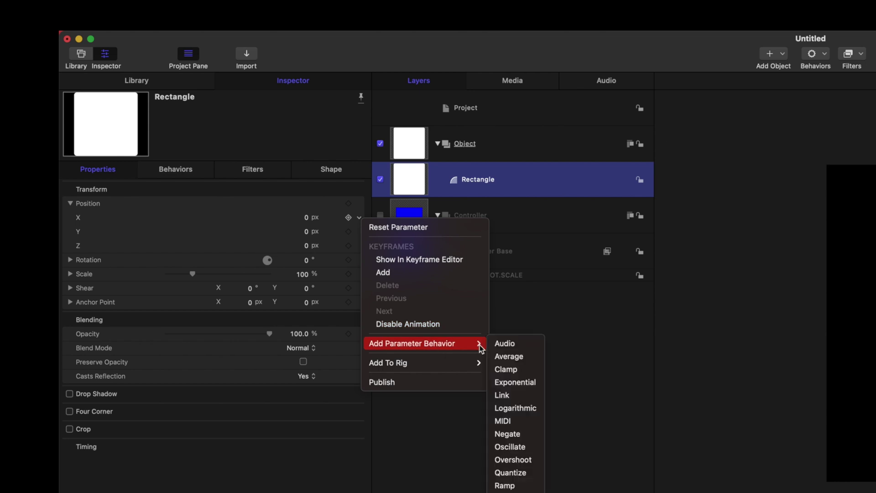
pyautogui.click(528, 397)
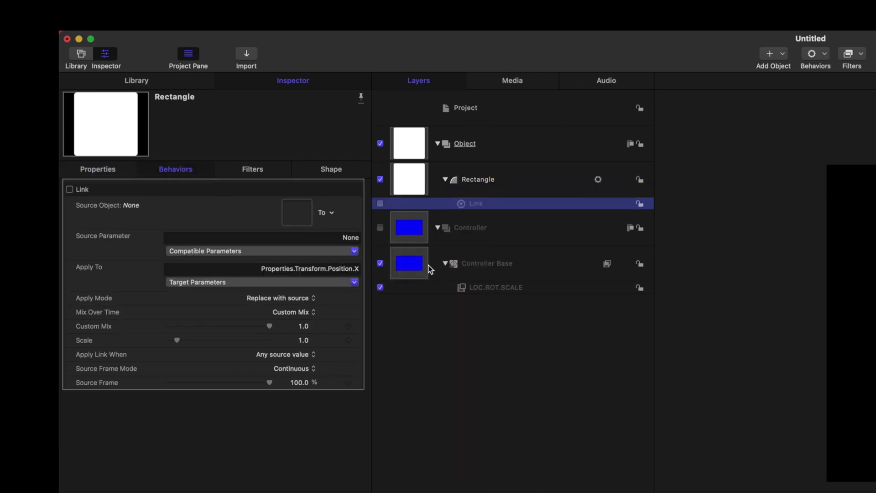
pyautogui.moveTo(429, 269); pyautogui.dragTo(297, 212)
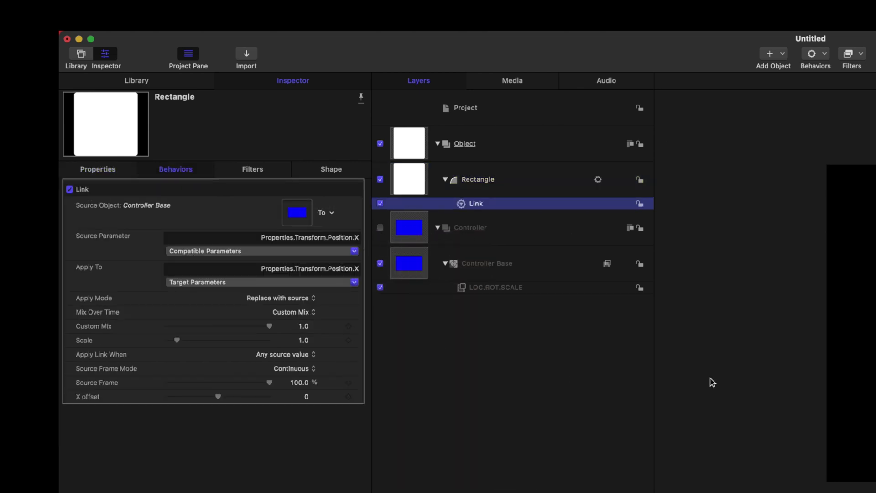
# - Try moving Controller Base around the canvas to test the rectangle's X position link, and undo the moves
pyautogui.click(481, 269)
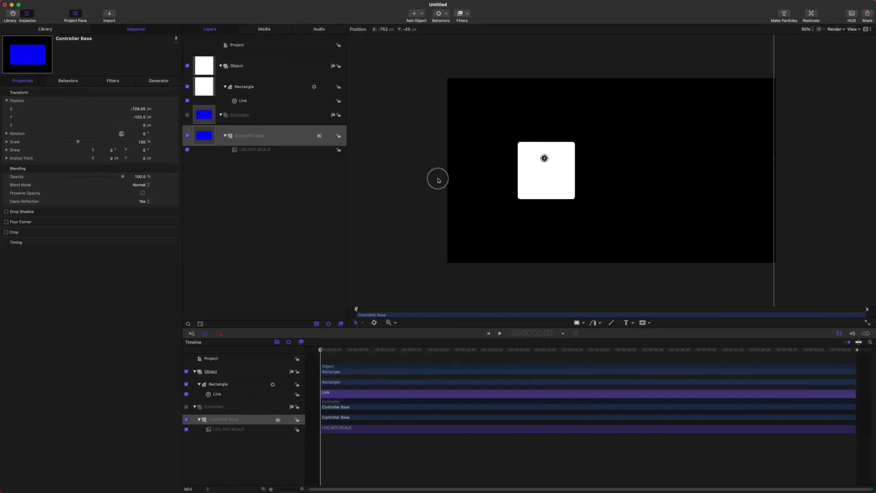
pyautogui.moveTo(438, 179); pyautogui.dragTo(479, 176)
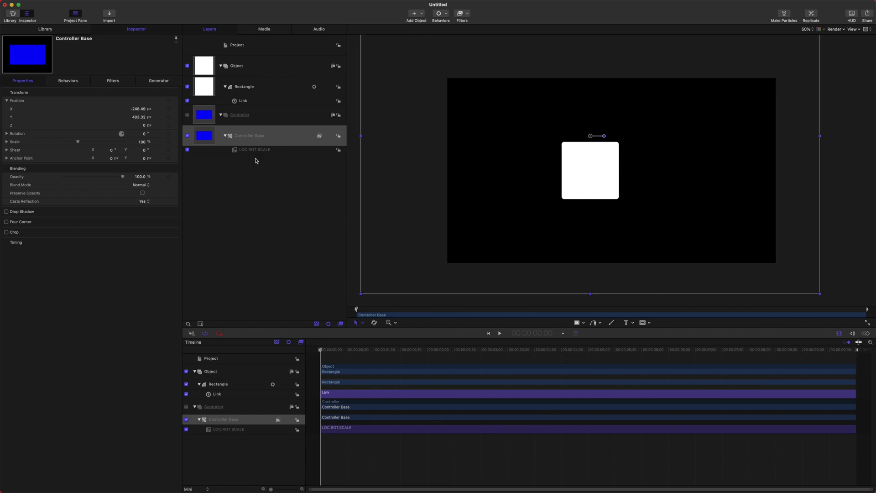
pyautogui.press('super+z')
pyautogui.moveTo(551, 218); pyautogui.dragTo(592, 158)
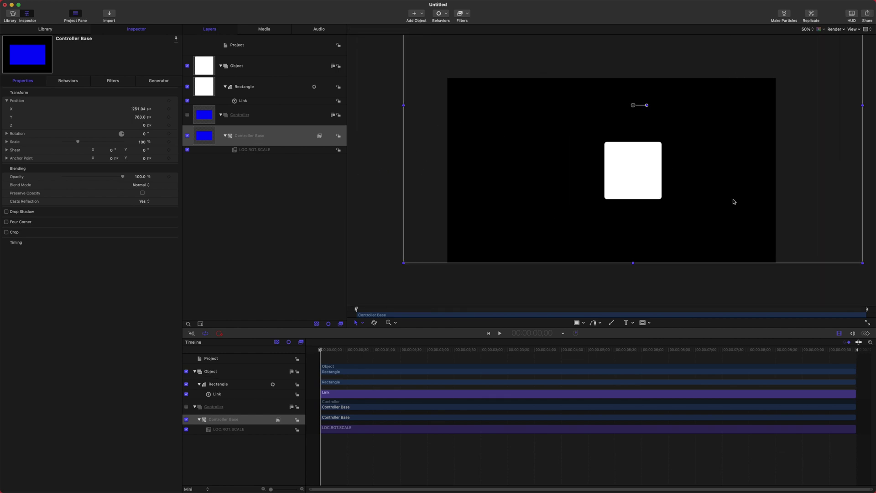
pyautogui.moveTo(734, 202); pyautogui.dragTo(692, 220)
pyautogui.press('super+z')
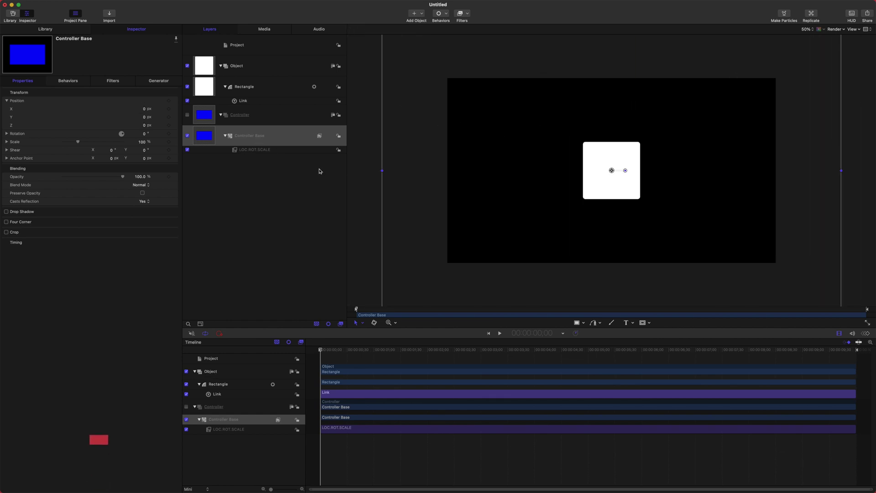
# - Rename the rectangle's Link behavior as POS X
pyautogui.click(291, 149)
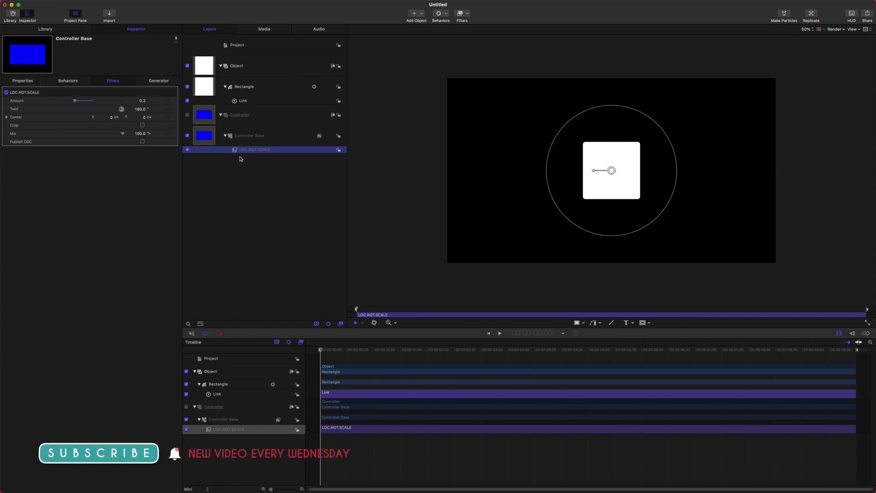
pyautogui.click(268, 102)
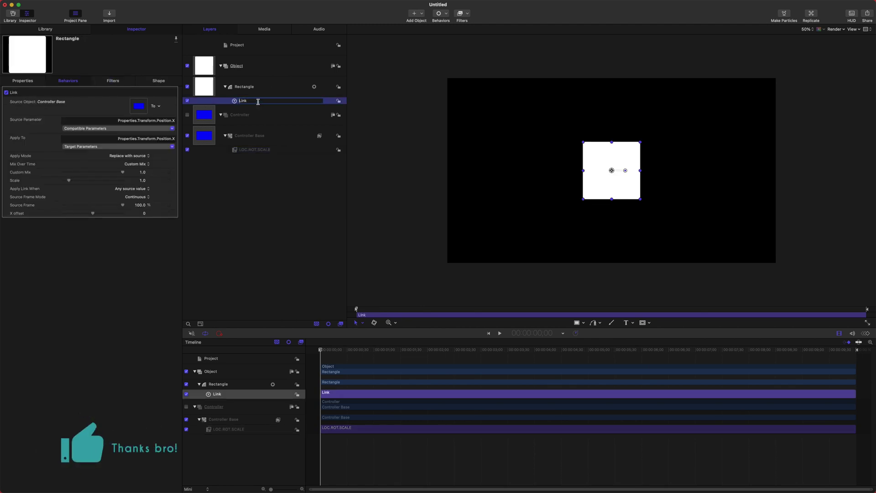
pyautogui.write('POS X')
pyautogui.press('Return')
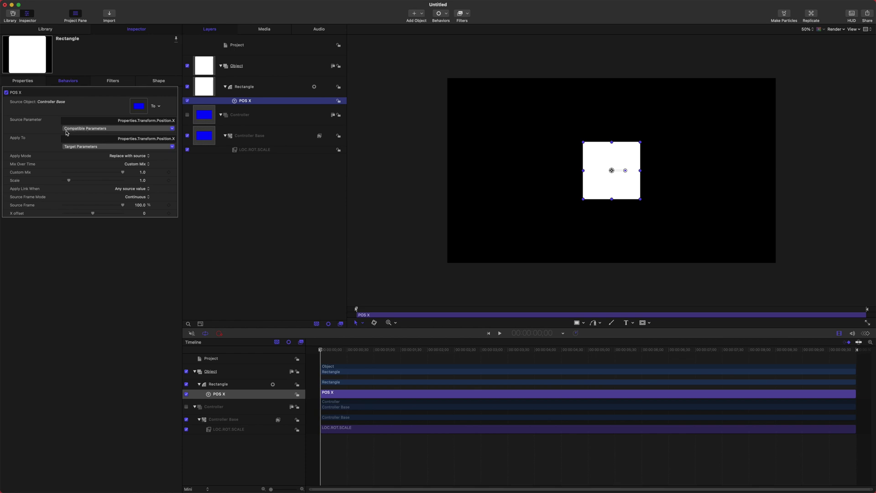
# - Set the source parameter of the POS X link to the LOC.ROT.SCALE filter's Center.X
pyautogui.click(98, 129)
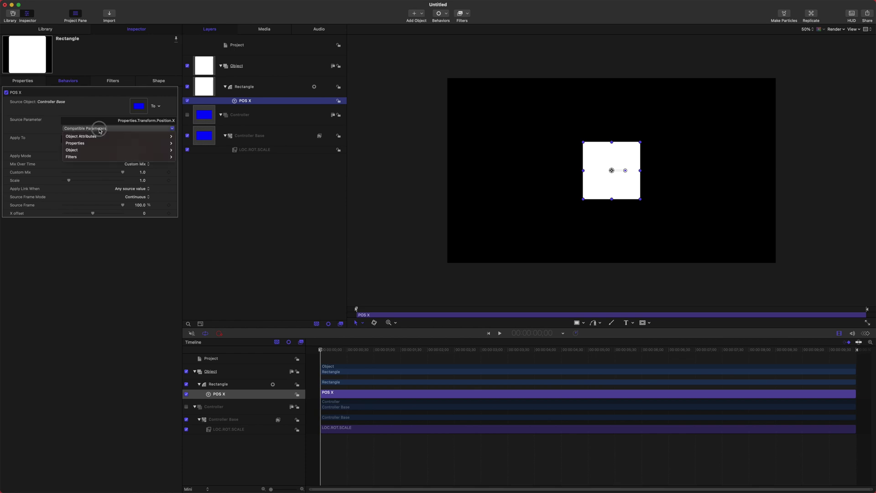
pyautogui.moveTo(102, 155)
pyautogui.moveTo(209, 159)
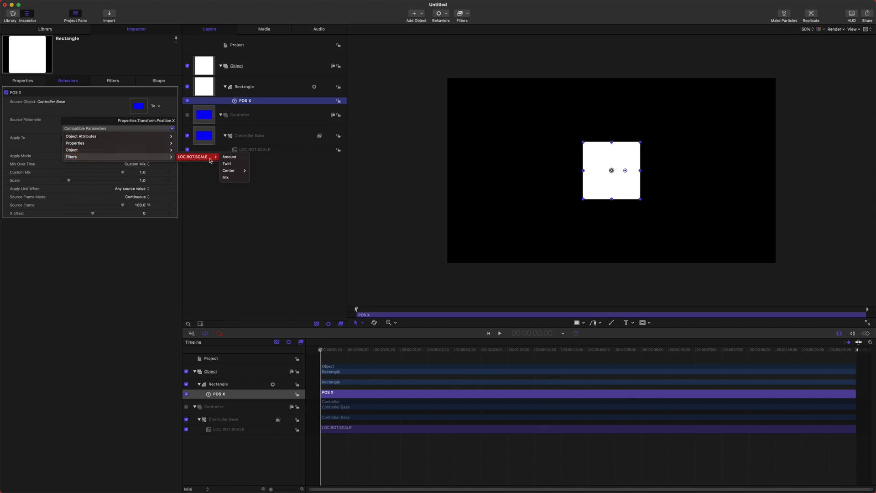
pyautogui.moveTo(231, 172)
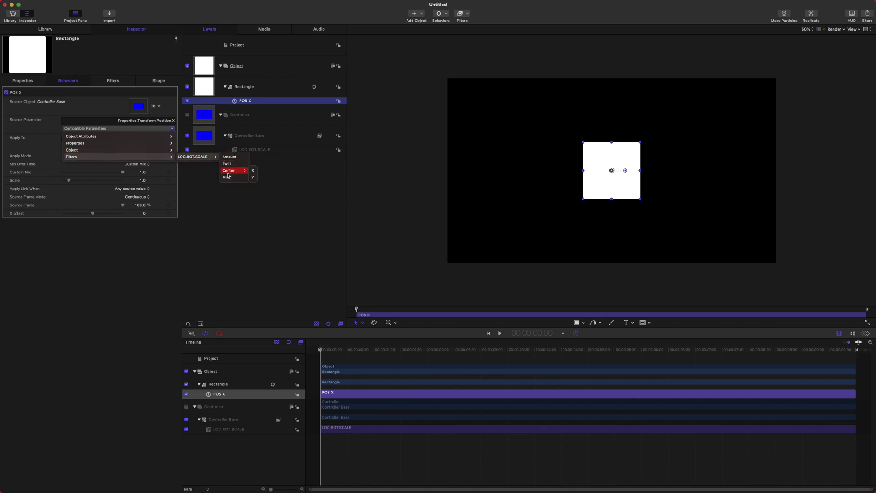
pyautogui.click(251, 172)
# - Try moving the LOC.ROT.SCALE filter's on-screen centre to test the X link, and undo the move
pyautogui.click(280, 151)
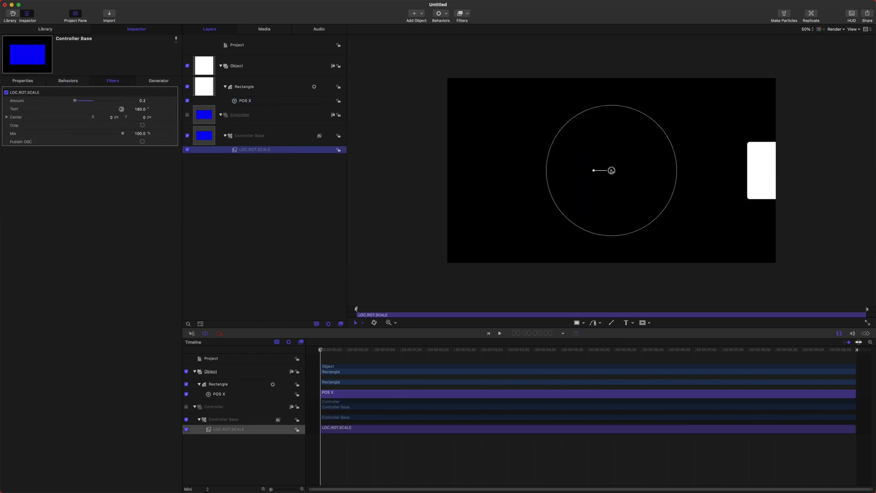
pyautogui.moveTo(611, 171); pyautogui.dragTo(503, 136)
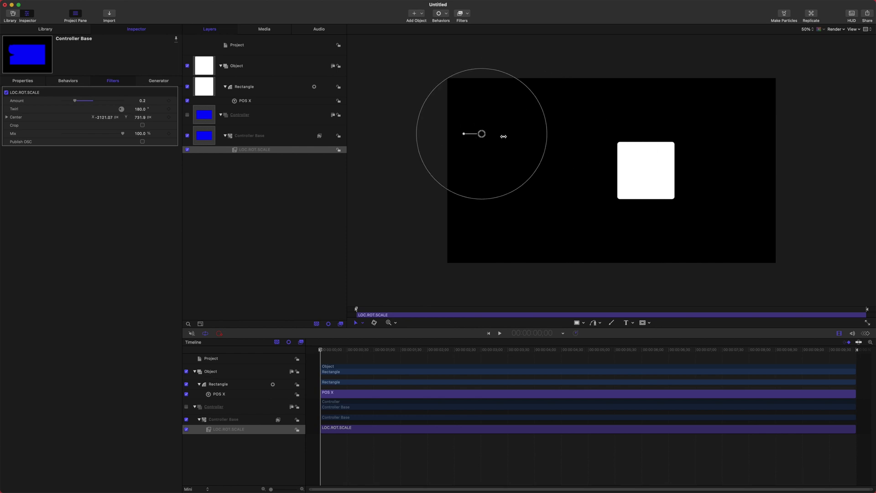
pyautogui.press('super+z')
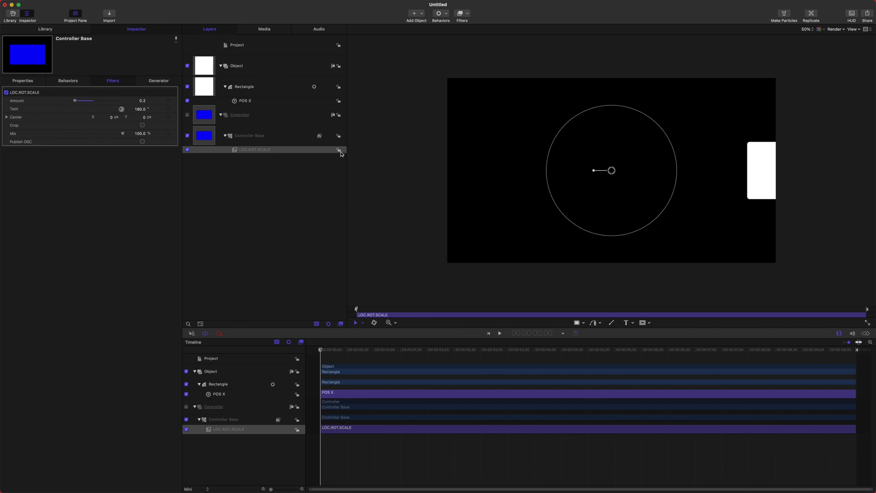
# - Duplicate the POS X link and set the copy's source parameter to the LOC.ROT.SCALE filter's Center.Y
pyautogui.click(252, 101)
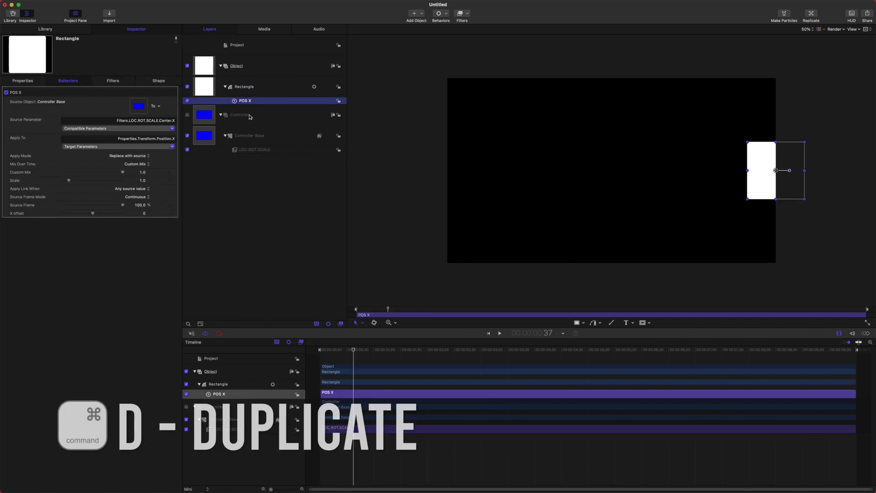
pyautogui.press('super+d')
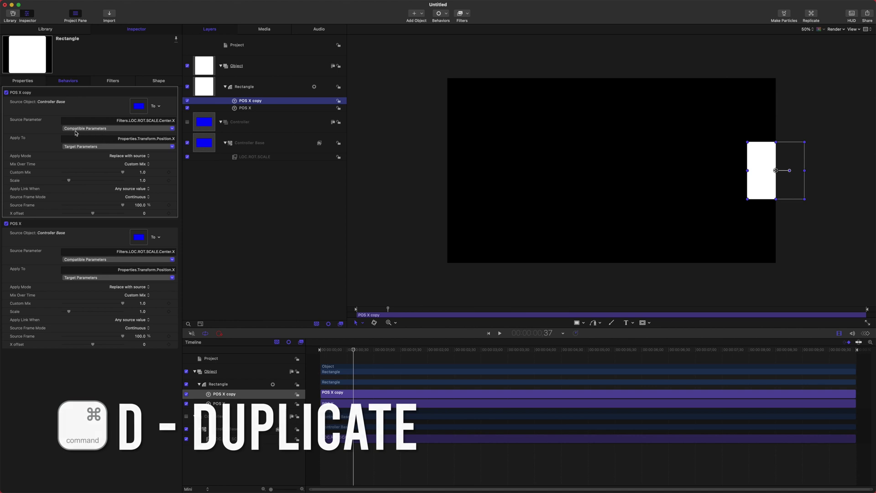
pyautogui.click(105, 129)
pyautogui.moveTo(91, 158)
pyautogui.moveTo(197, 157)
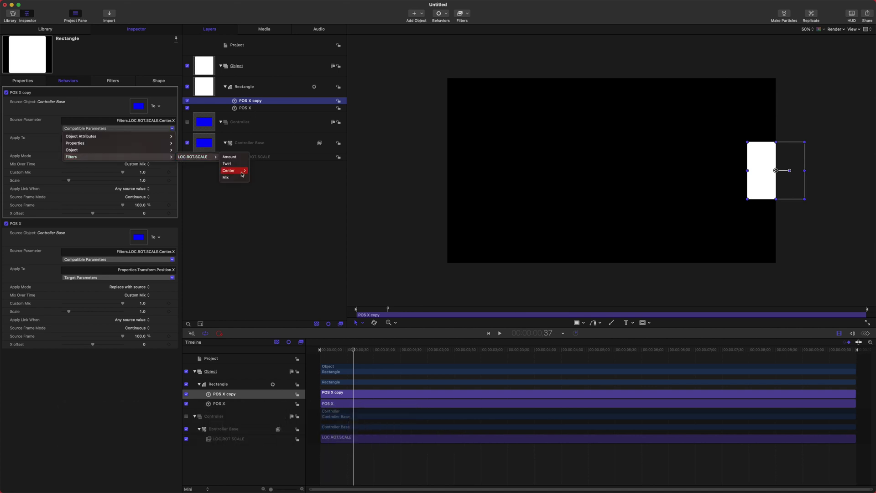
pyautogui.click(254, 176)
# - Apply the duplicated link to the rectangle's Properties.Transform.Position.Y
pyautogui.click(171, 146)
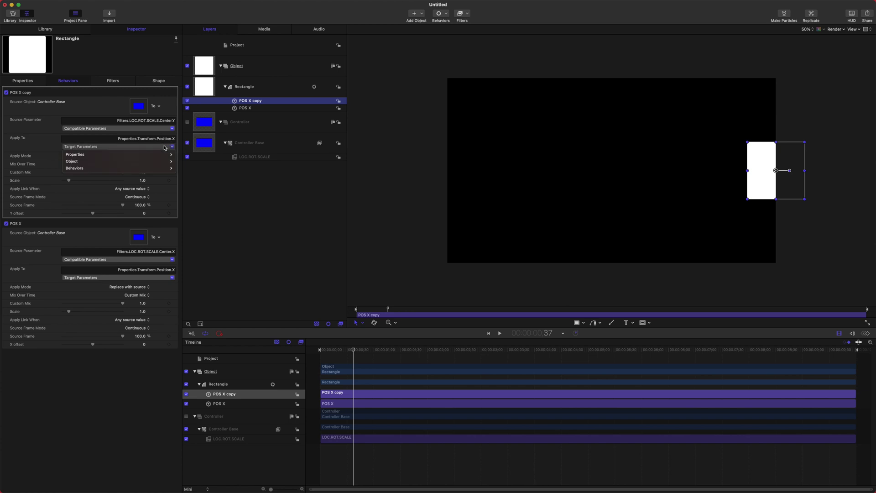
pyautogui.moveTo(111, 155)
pyautogui.moveTo(212, 156)
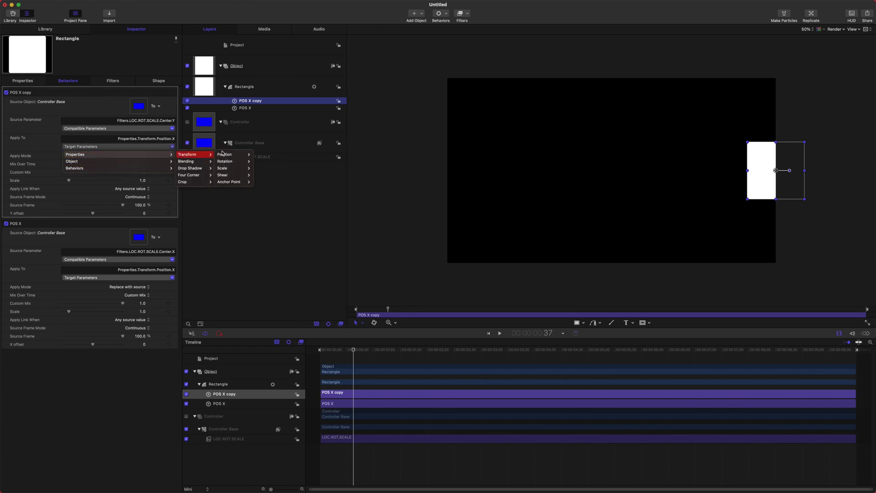
pyautogui.click(258, 167)
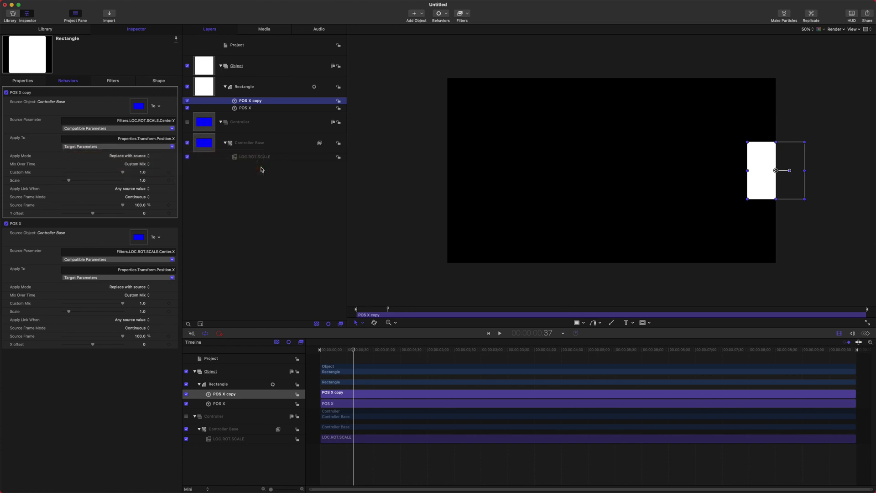
# - Try moving the LOC.ROT.SCALE filter's centre to test both position links, and undo the moves
pyautogui.click(267, 158)
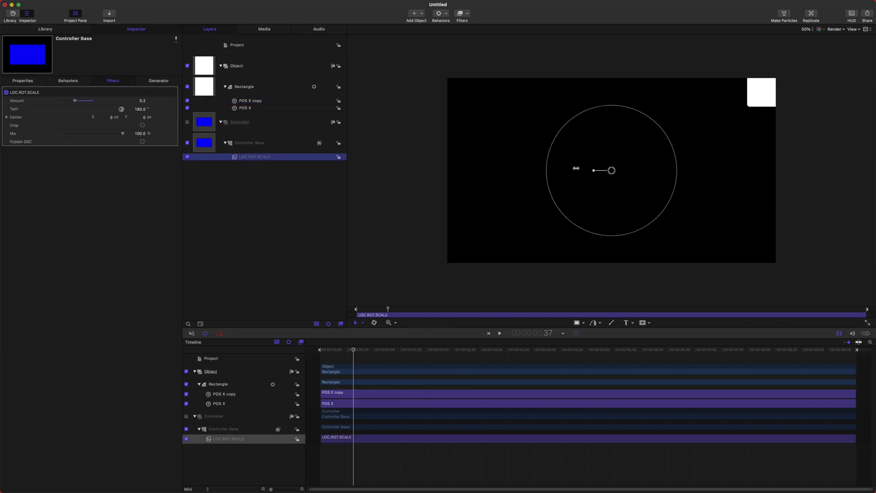
pyautogui.moveTo(612, 170); pyautogui.dragTo(553, 198)
pyautogui.press('super+z')
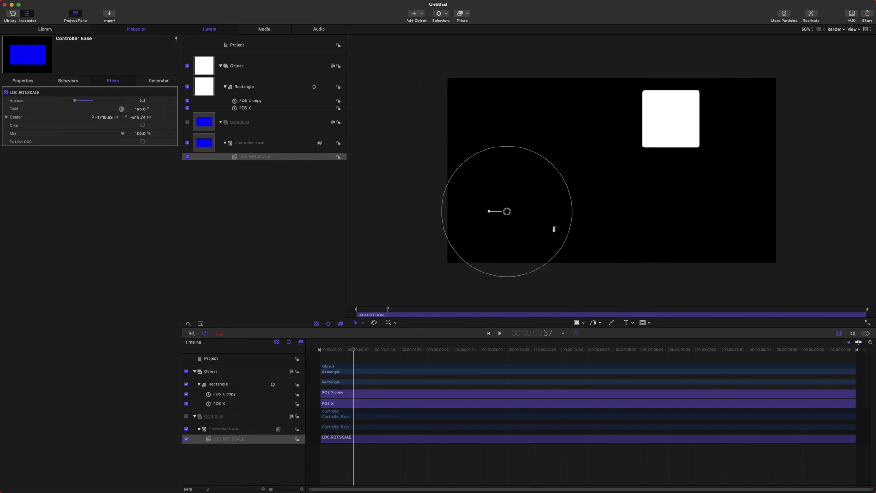
pyautogui.press('super+z')
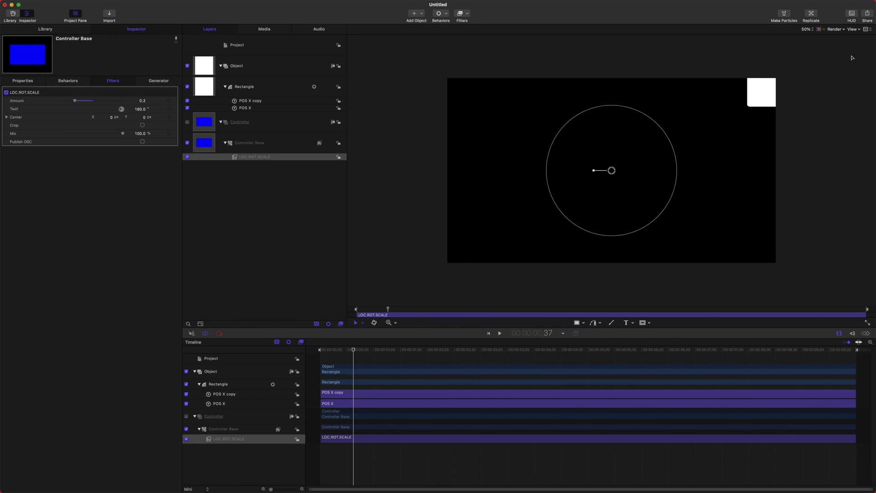
# - Rename the duplicated link as POS Y
pyautogui.click(246, 101)
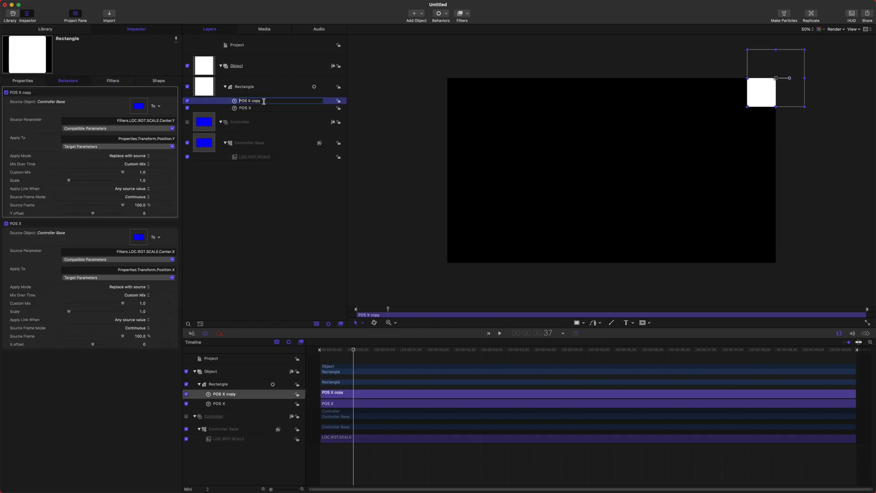
pyautogui.moveTo(270, 102); pyautogui.dragTo(249, 101)
pyautogui.write('Y')
# - Try moving the filter's on-screen centre towards the frame's lower left, and undo the move
pyautogui.click(255, 156)
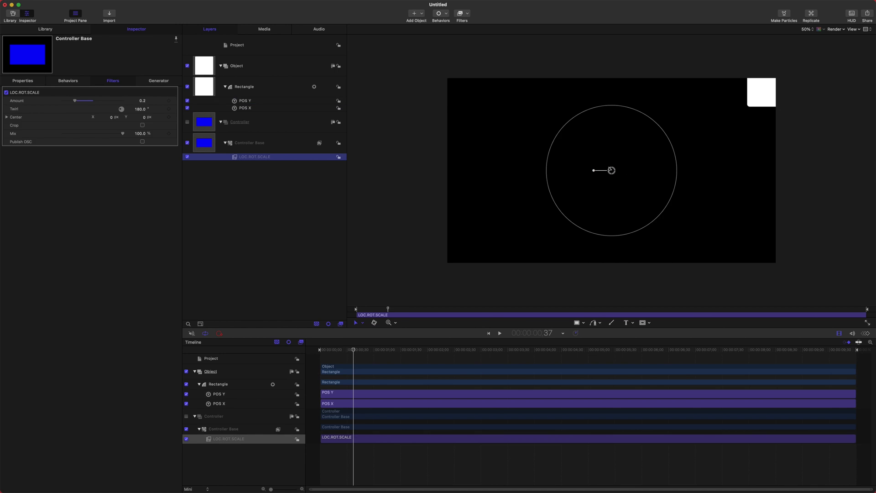
pyautogui.moveTo(611, 170); pyautogui.dragTo(546, 195)
pyautogui.press('super+z')
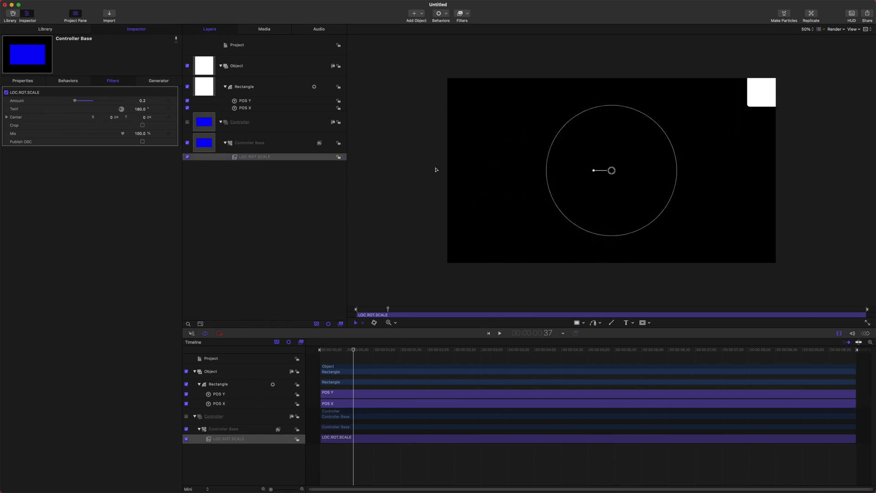
# - Set the apply mode of the POS X and POS Y links to Add to source
pyautogui.click(262, 110)
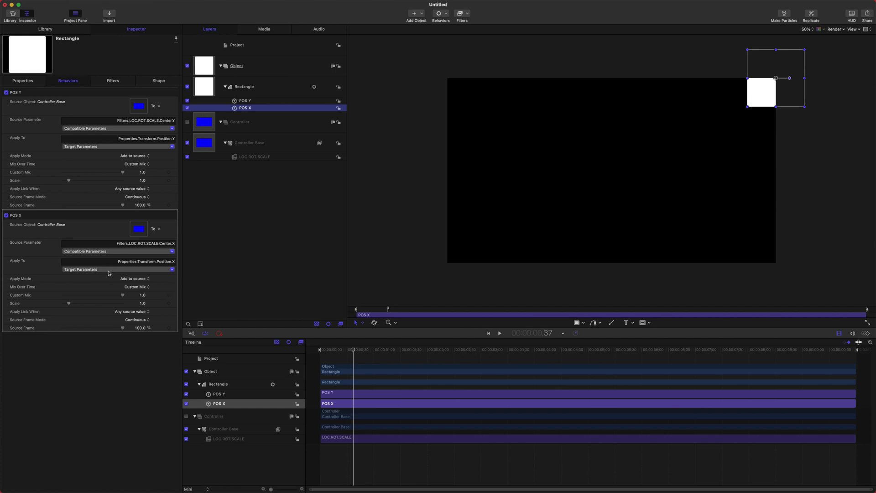
pyautogui.click(129, 276)
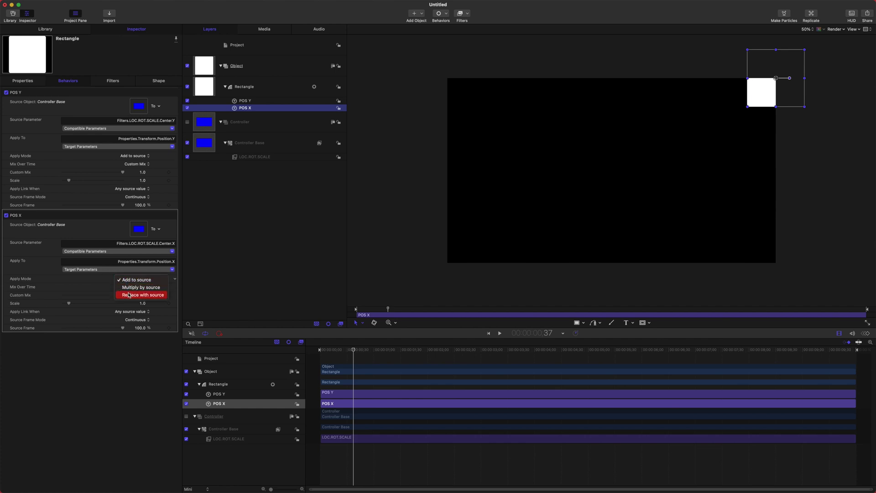
pyautogui.click(137, 293)
pyautogui.click(137, 278)
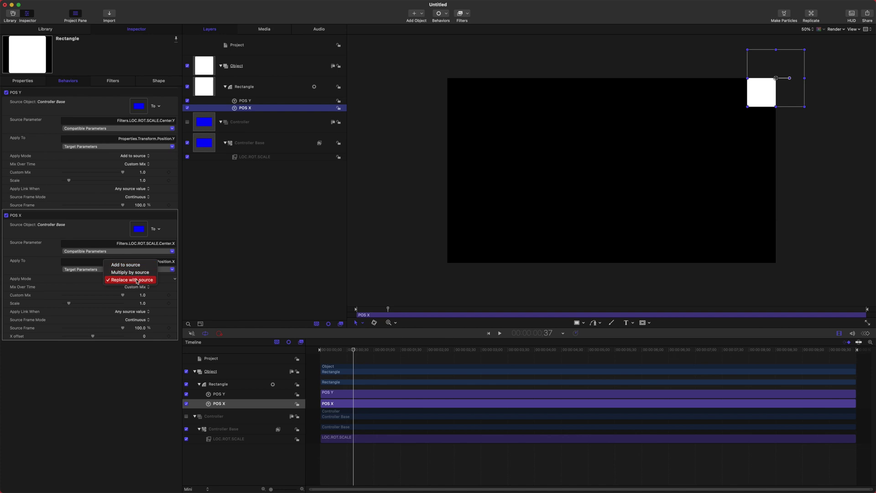
pyautogui.click(132, 265)
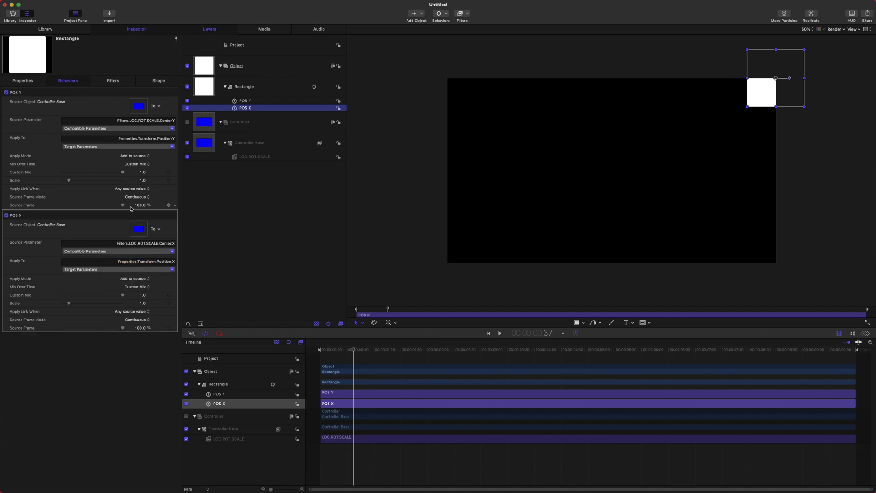
pyautogui.click(136, 157)
pyautogui.click(136, 156)
# - Move the rectangle to the centre of the canvas and return the playhead to the start of the project
pyautogui.click(235, 87)
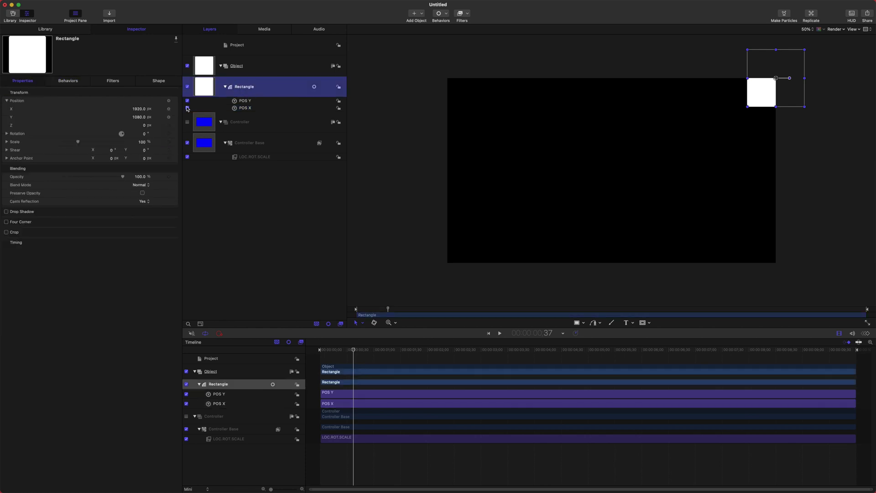
pyautogui.click(748, 114)
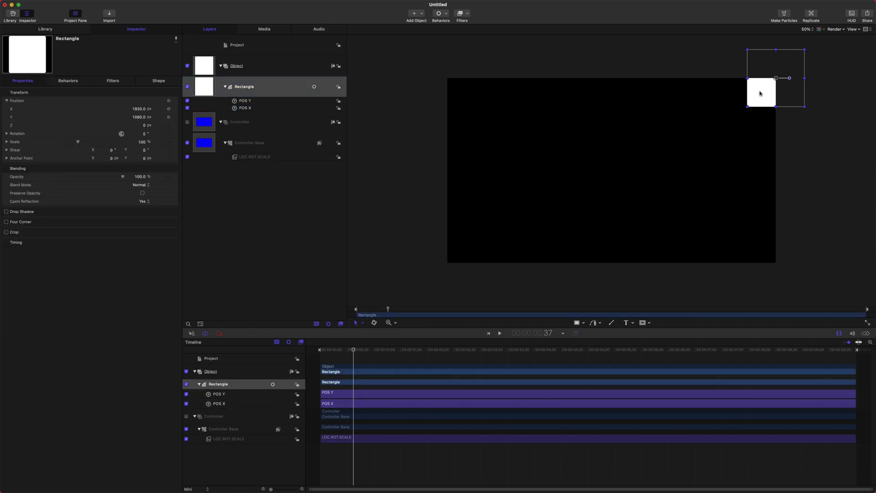
pyautogui.moveTo(759, 93); pyautogui.dragTo(429, 111)
pyautogui.press('Home')
# - Test the position links by moving the LOC.ROT.SCALE filter's centre in different directions, undoing each move
pyautogui.click(256, 156)
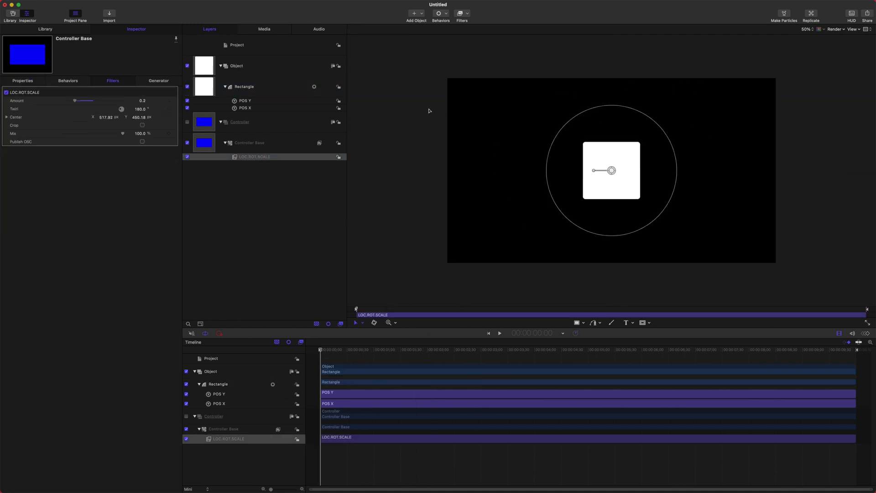
pyautogui.press('super+z')
pyautogui.click(258, 102)
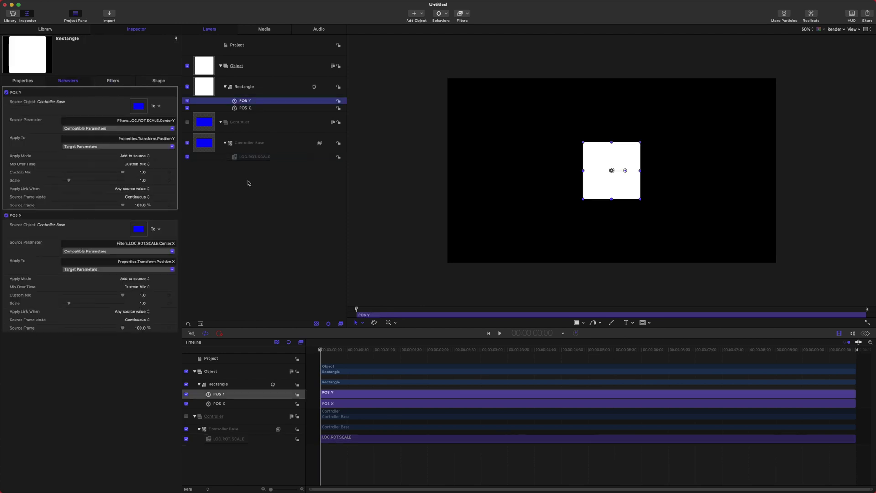
pyautogui.click(322, 156)
pyautogui.moveTo(612, 172); pyautogui.dragTo(671, 146)
pyautogui.press('super+z')
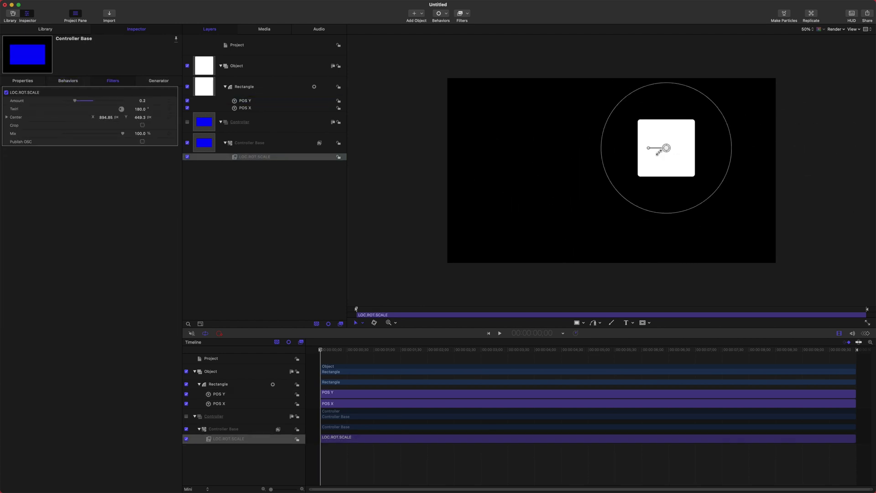
pyautogui.press('super+z')
pyautogui.moveTo(606, 169); pyautogui.dragTo(508, 130)
pyautogui.press('super+z')
# - Try resizing the LOC.ROT.SCALE filter's on-screen circle around the rectangle, and undo the changes
pyautogui.click(263, 91)
pyautogui.moveTo(610, 188); pyautogui.dragTo(630, 199)
pyautogui.press('super+z')
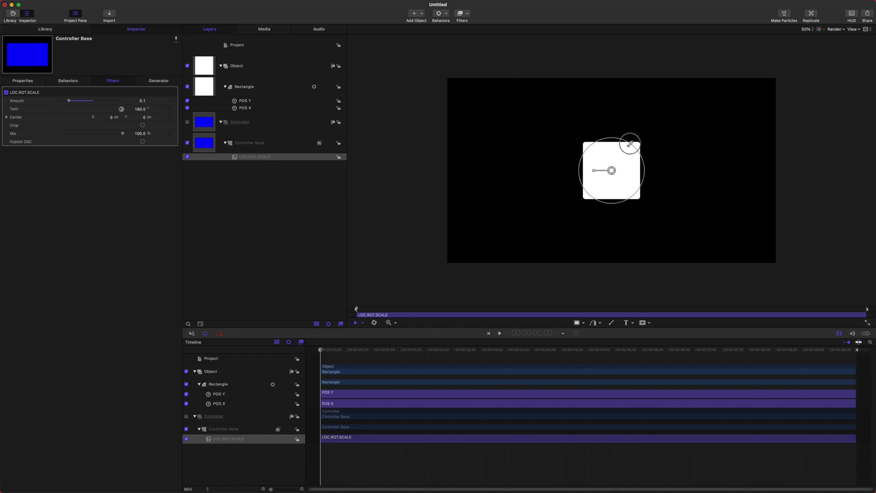
pyautogui.moveTo(629, 143); pyautogui.dragTo(858, 34)
pyautogui.press('super+z')
# - Add a Link parameter behavior to the rectangle's Scale X and rename it SCALE X
pyautogui.click(246, 87)
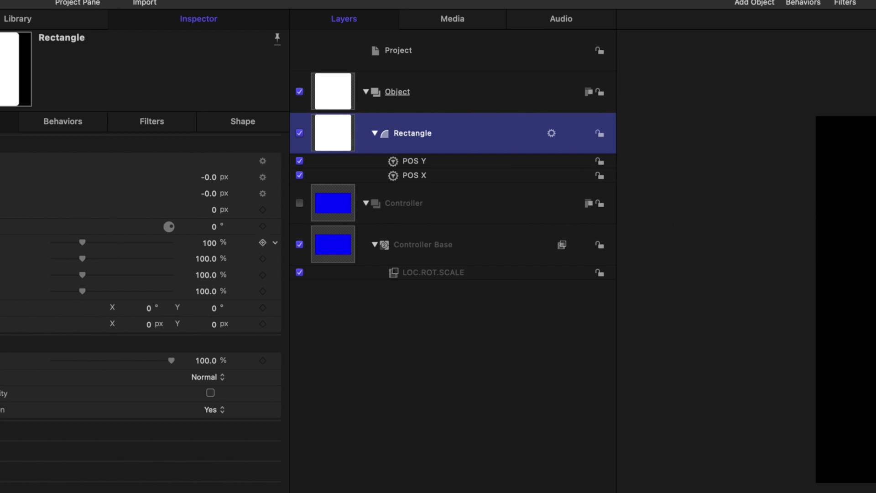
pyautogui.click(275, 242)
pyautogui.click(275, 243)
pyautogui.click(274, 259)
pyautogui.moveTo(368, 399)
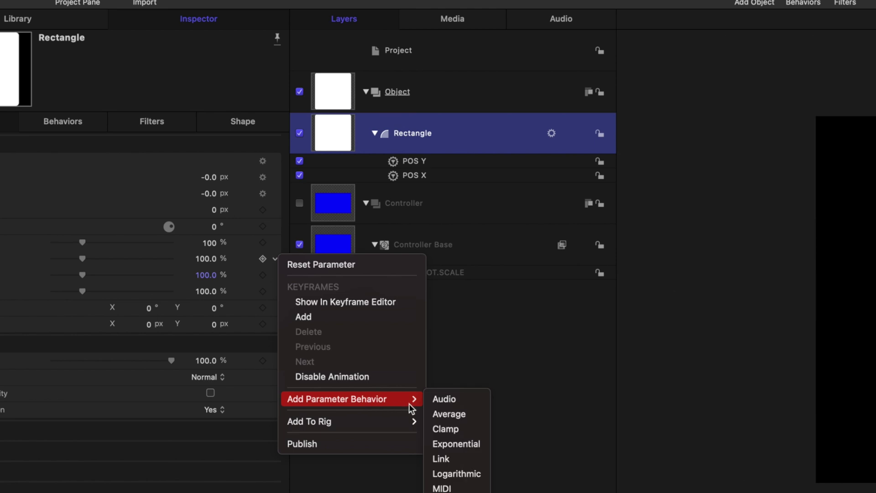
pyautogui.click(466, 460)
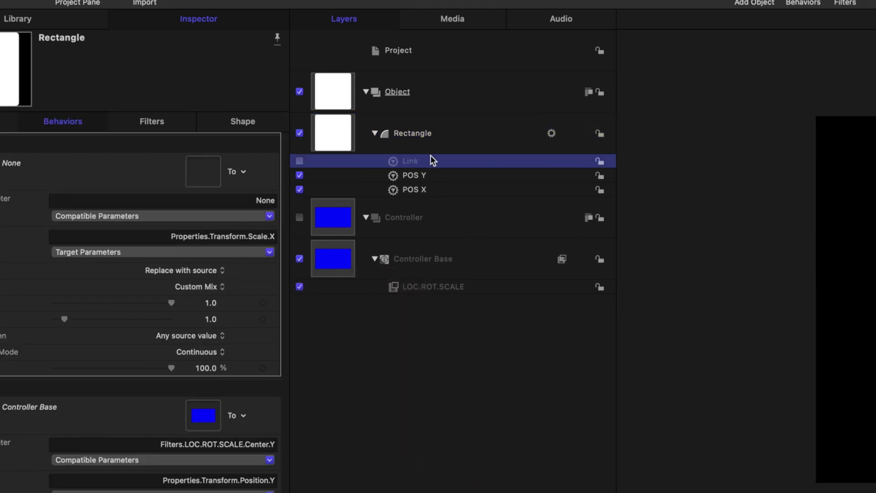
pyautogui.doubleClick(430, 155)
pyautogui.write('SC')
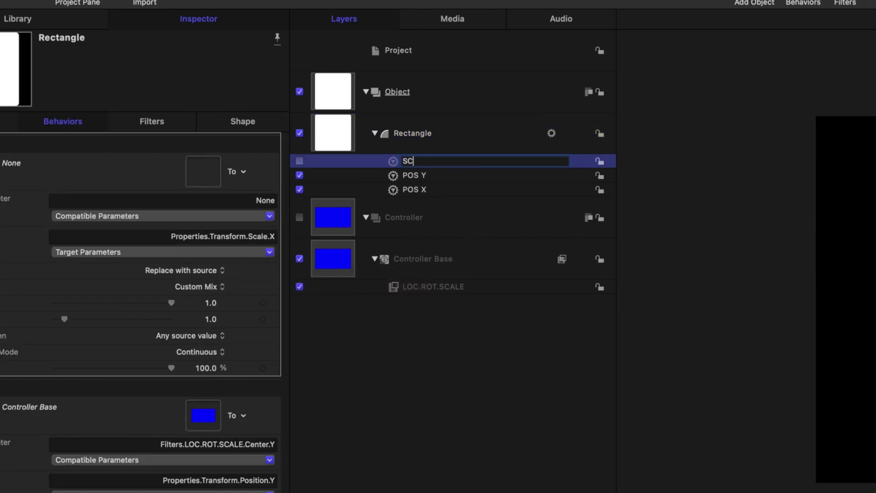
pyautogui.write('ALE X')
pyautogui.press('Return')
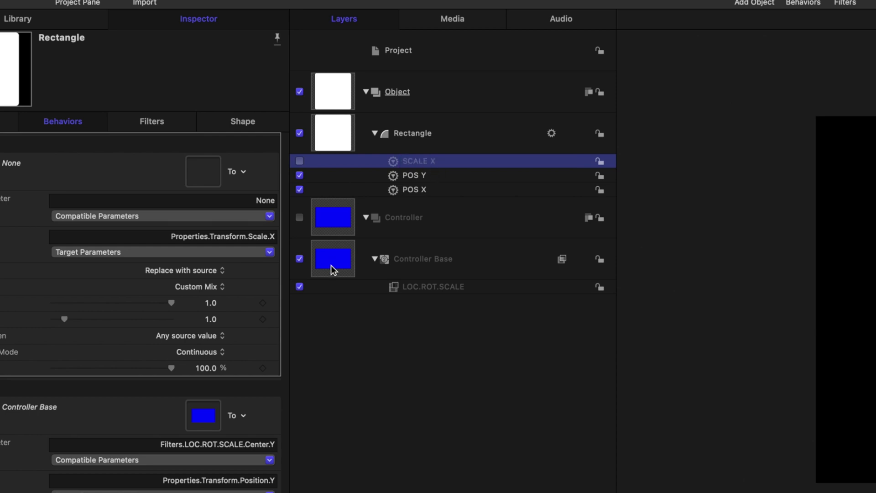
# - Set the SCALE X link's source object to Controller Base and its source parameter to the LOC.ROT.SCALE filter's Amount
pyautogui.moveTo(333, 269); pyautogui.dragTo(185, 185)
pyautogui.click(155, 219)
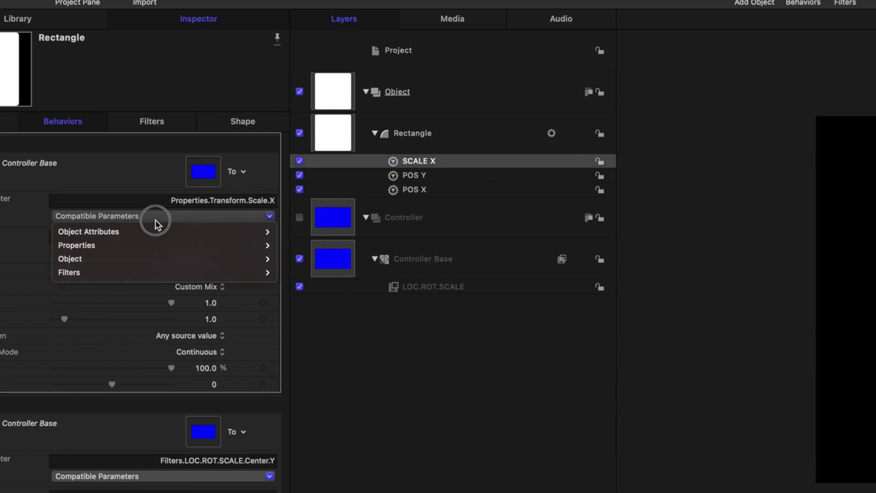
pyautogui.moveTo(115, 270)
pyautogui.moveTo(350, 274)
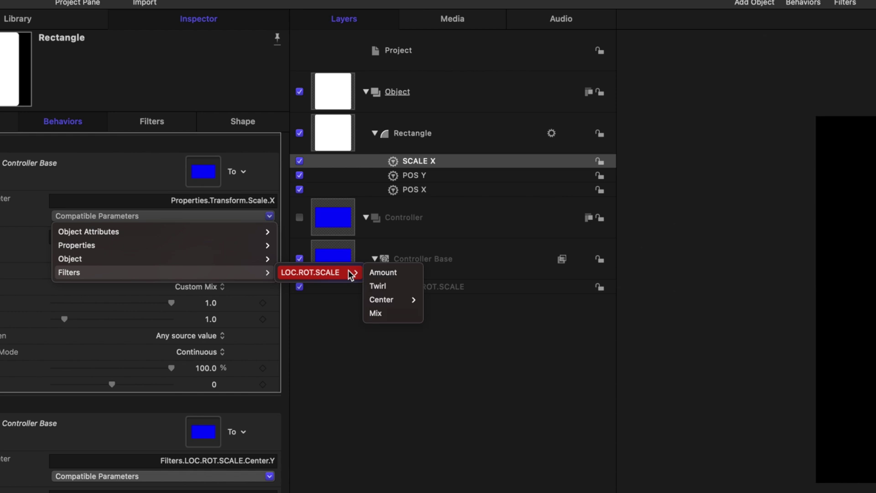
pyautogui.click(382, 272)
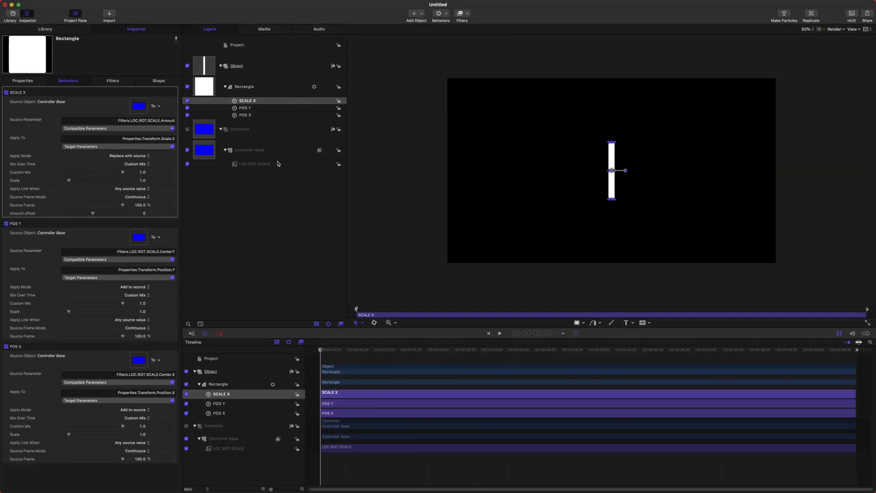
# - Test the SCALE X link by enlarging the LOC.ROT.SCALE filter's on-screen circle, and undo the change
pyautogui.click(277, 163)
pyautogui.moveTo(639, 146); pyautogui.dragTo(842, 118)
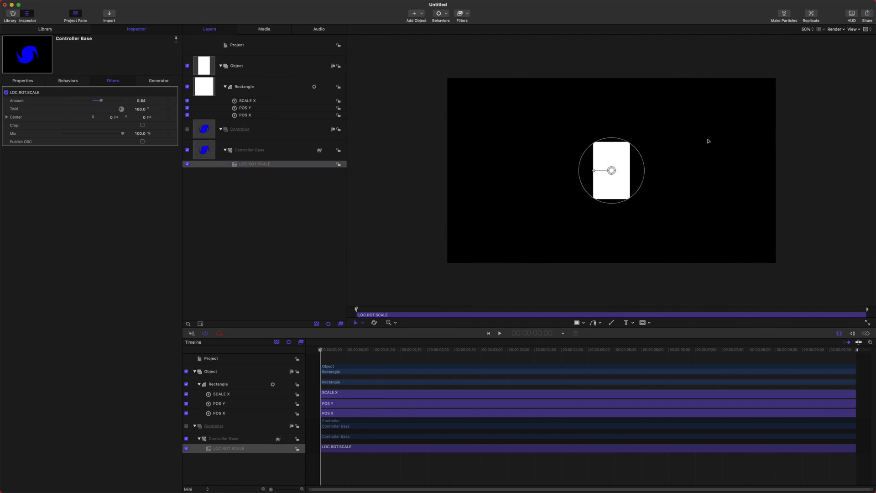
pyautogui.press('super+z')
# - Duplicate the SCALE X link and apply the copy to the rectangle's Transform Scale Y
pyautogui.click(247, 101)
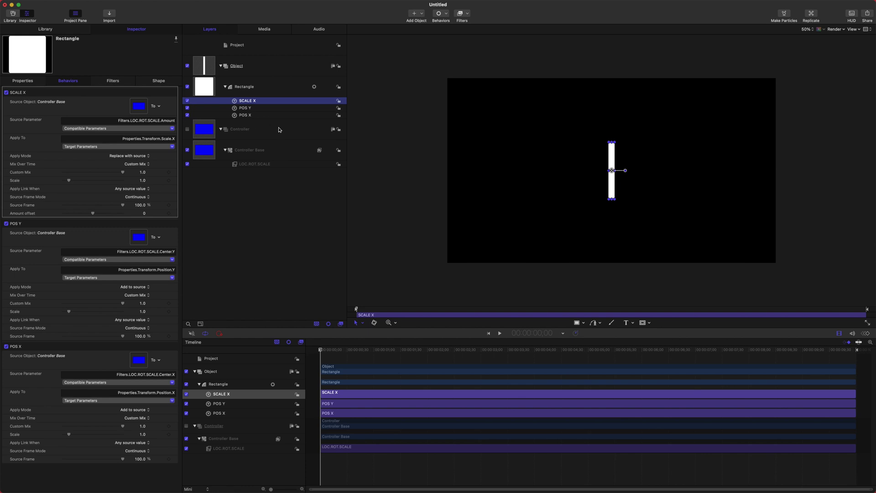
pyautogui.press('super+d')
pyautogui.click(148, 119)
pyautogui.moveTo(118, 119); pyautogui.dragTo(173, 121)
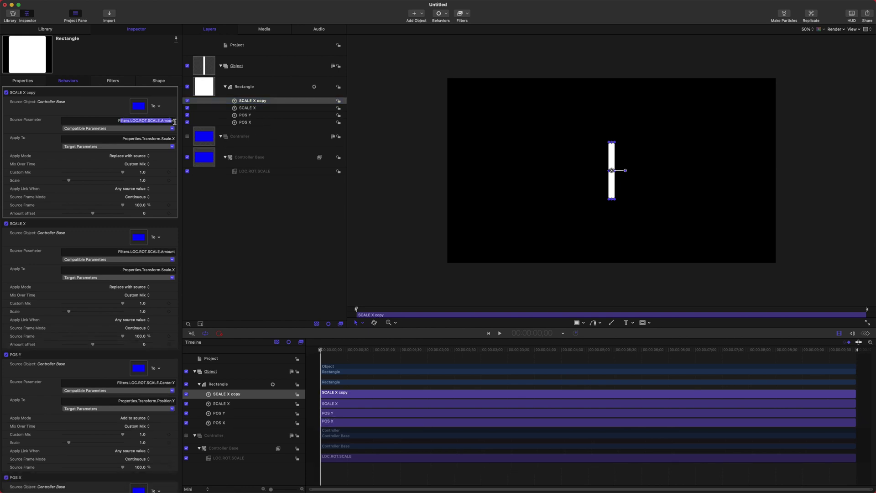
pyautogui.click(175, 122)
pyautogui.click(126, 148)
pyautogui.moveTo(113, 161)
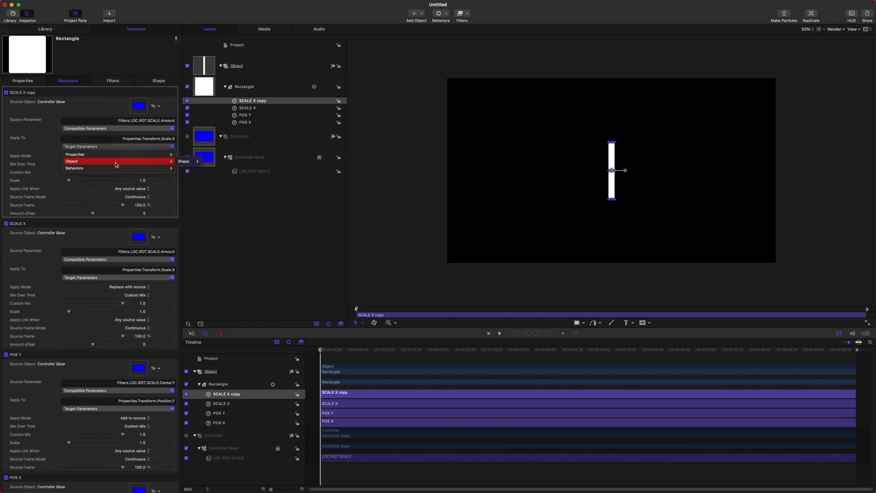
pyautogui.moveTo(190, 154)
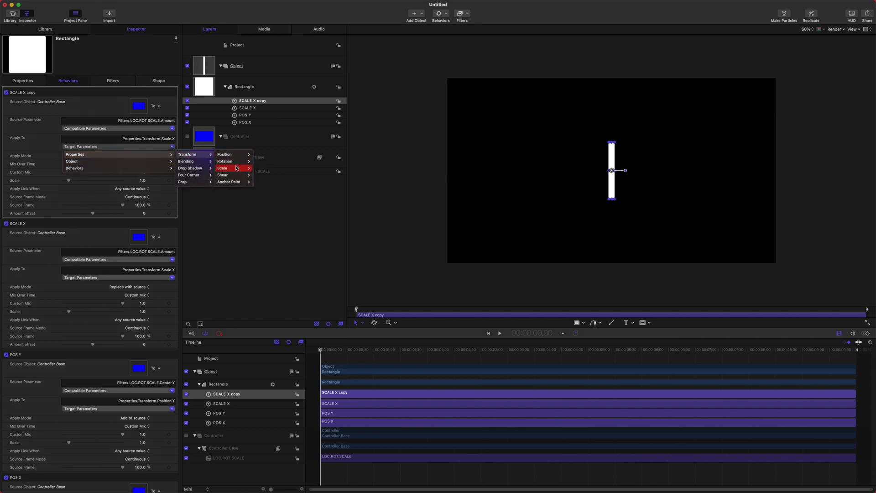
pyautogui.click(257, 181)
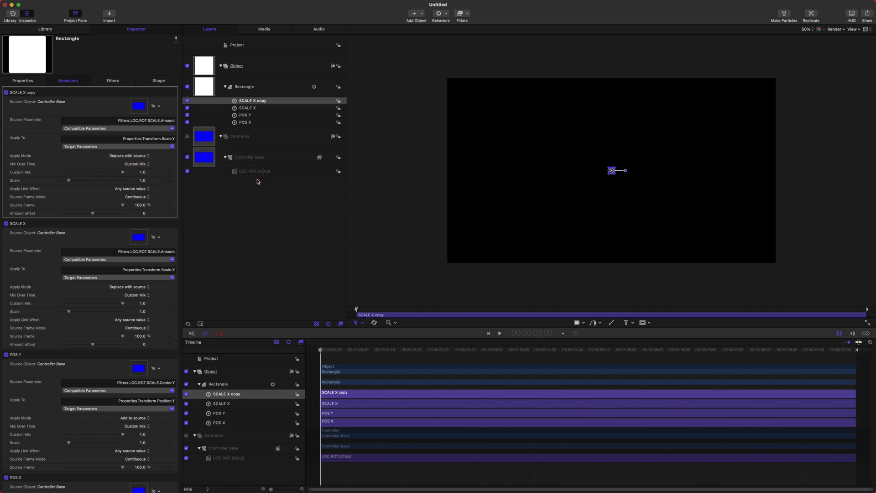
pyautogui.click(273, 179)
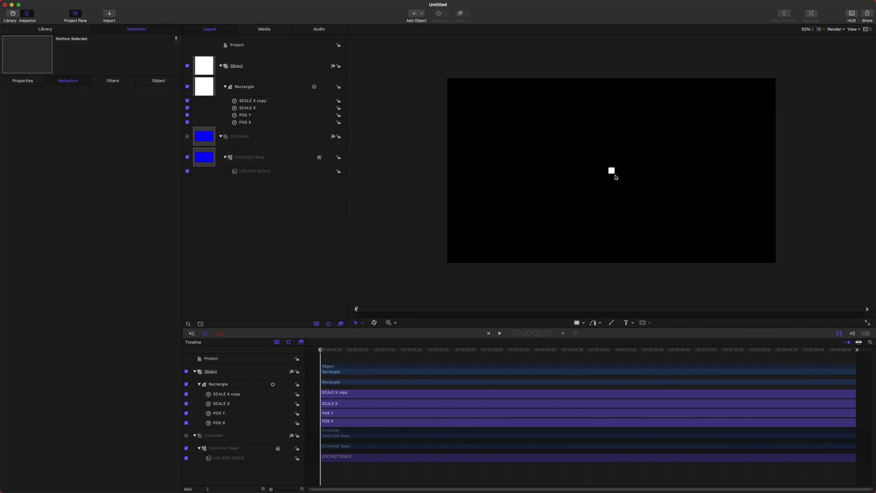
# - Rename the duplicated scale link as SCALE Y
pyautogui.doubleClick(263, 101)
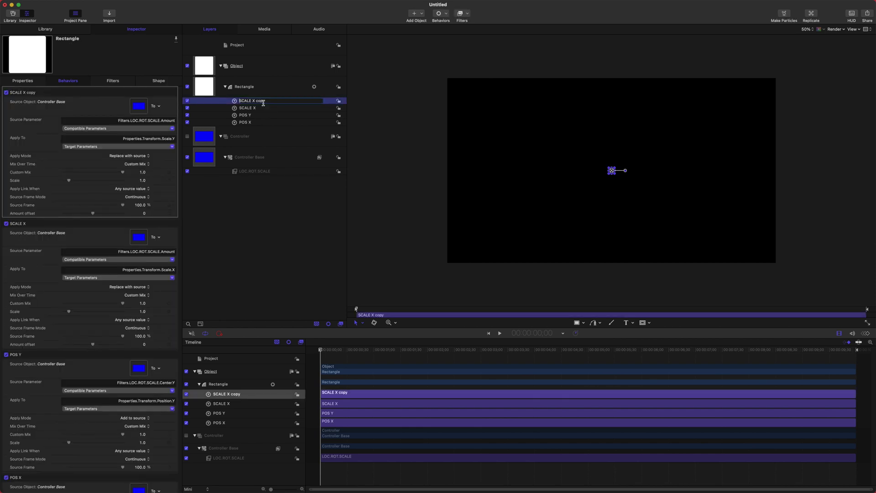
pyautogui.press('BackSpace')
pyautogui.press('BackSpace')
pyautogui.press('BackSpace')
pyautogui.press('BackSpace')
pyautogui.press('BackSpace')
pyautogui.press('BackSpace')
pyautogui.press('BackSpace')
pyautogui.press('Return')
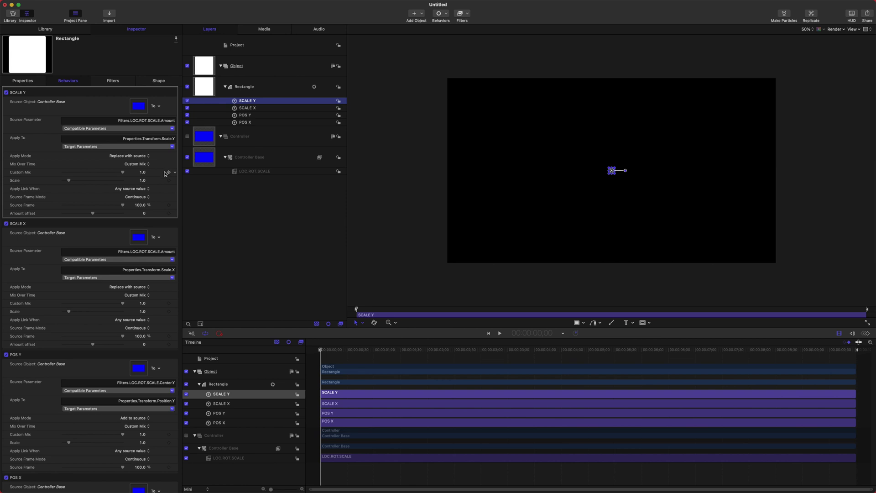
# - Try the LOC.ROT.SCALE filter's Amount at 1, and return it to 0.1
pyautogui.click(254, 171)
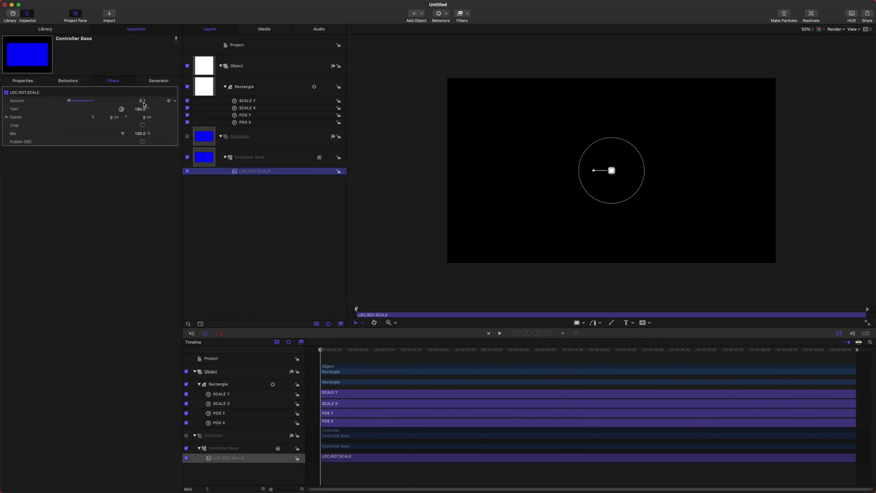
pyautogui.click(142, 101)
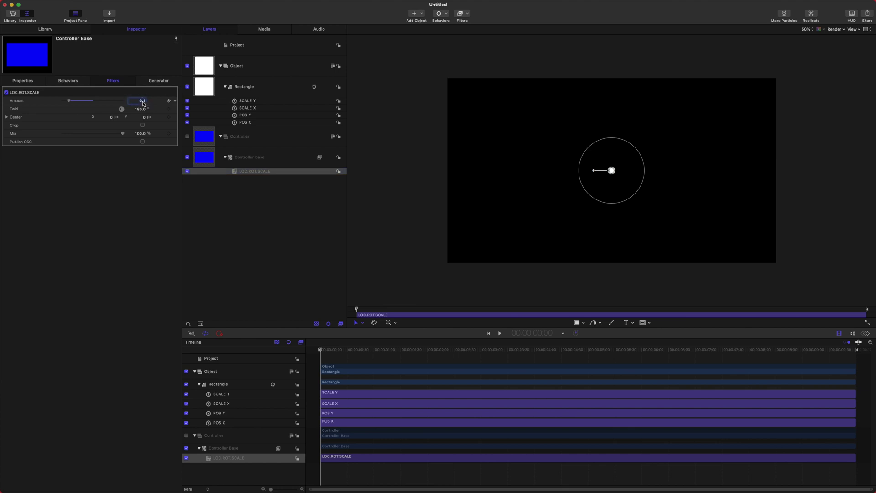
pyautogui.write('1')
pyautogui.press('Return')
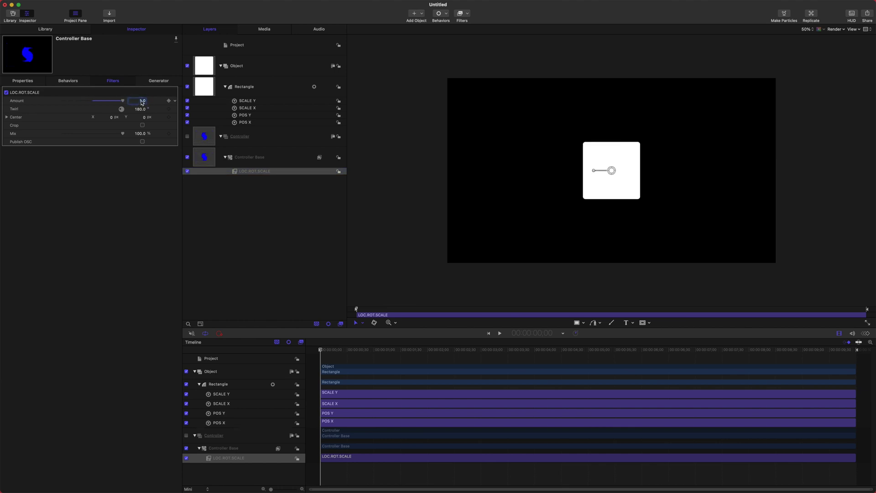
pyautogui.click(261, 181)
pyautogui.click(280, 171)
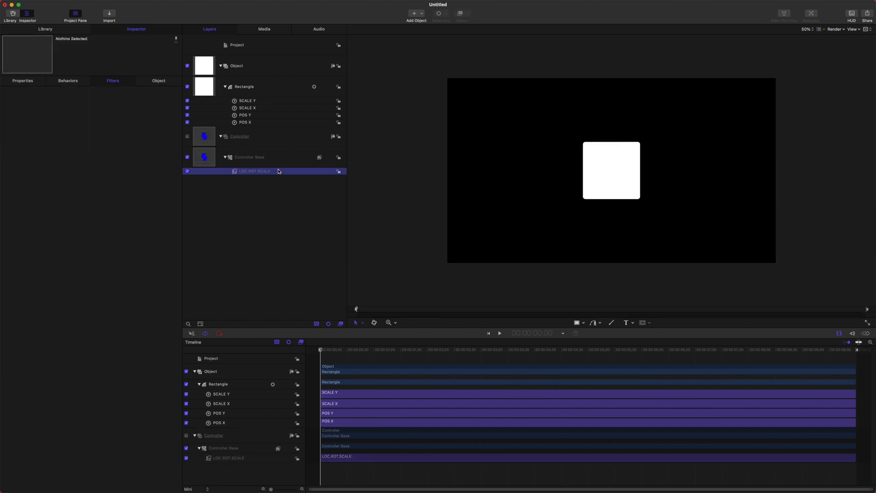
pyautogui.click(569, 185)
pyautogui.press('super+z')
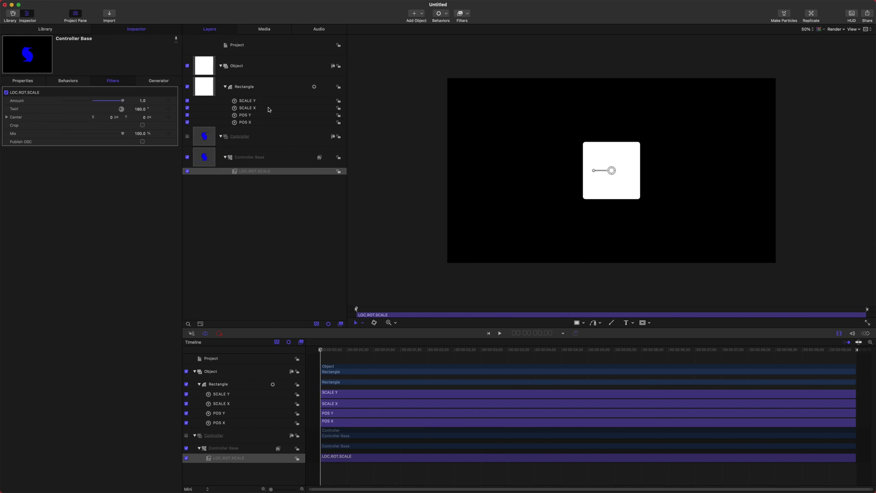
pyautogui.click(267, 101)
pyautogui.click(255, 171)
pyautogui.click(141, 102)
pyautogui.press('Return')
# - Set the Scale value of both the SCALE Y and SCALE X links to 9
pyautogui.click(247, 101)
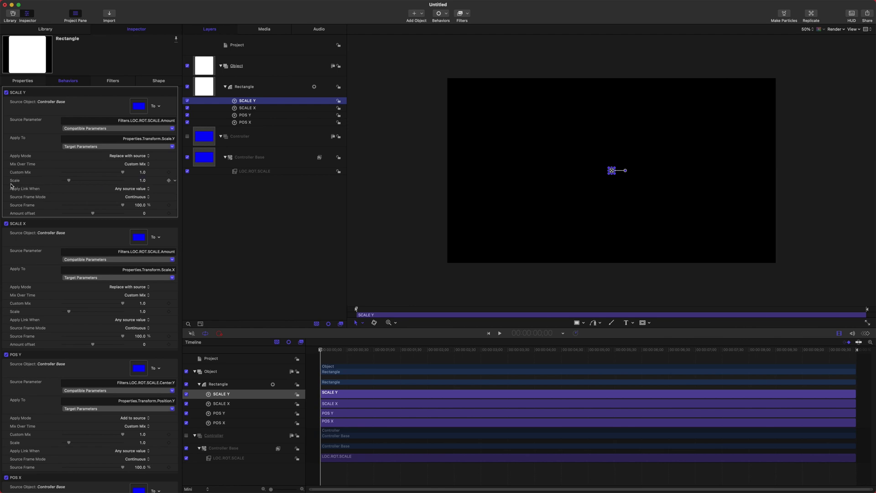
pyautogui.click(141, 181)
pyautogui.write('9')
pyautogui.press('Return')
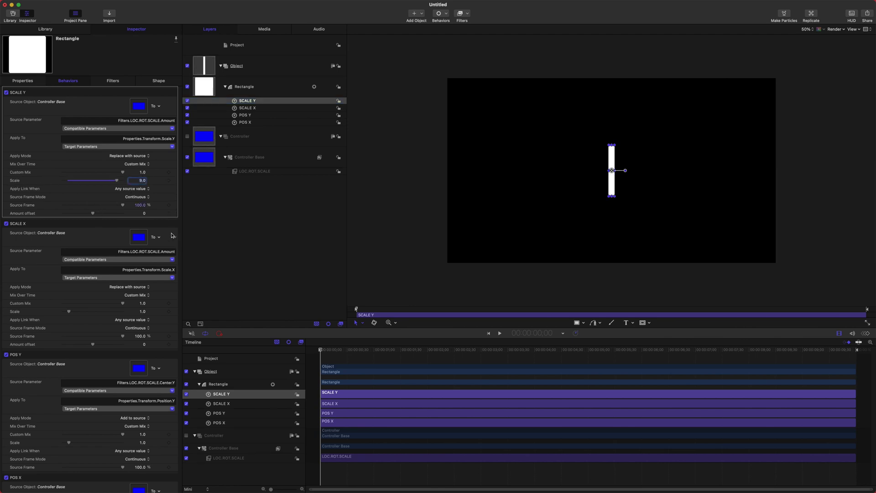
pyautogui.click(142, 312)
pyautogui.press('Return')
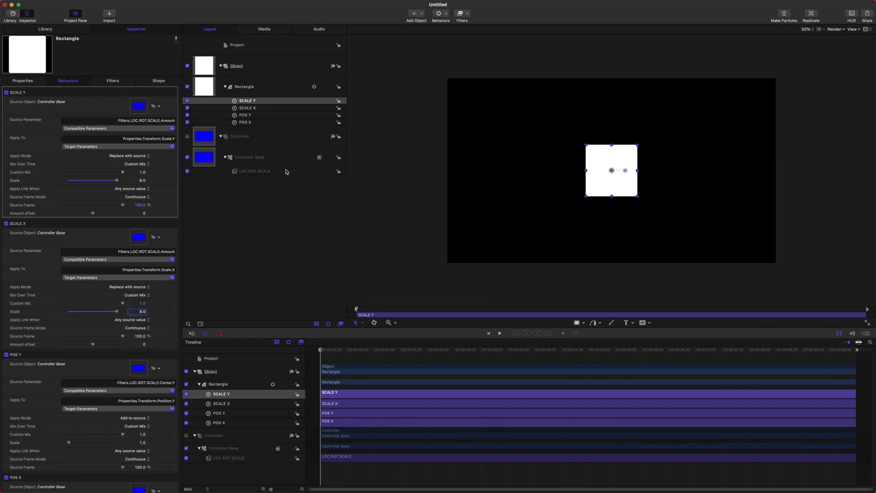
# - Test both scale links by adjusting the LOC.ROT.SCALE filter's on-screen circle, and undo the change
pyautogui.click(287, 171)
pyautogui.moveTo(626, 146)
pyautogui.mouseDown()
pyautogui.moveTo(706, 91)
pyautogui.moveTo(634, 154)
pyautogui.moveTo(676, 139)
pyautogui.moveTo(614, 145)
pyautogui.moveTo(661, 137)
pyautogui.moveTo(625, 155)
pyautogui.mouseUp()
pyautogui.press('super+z')
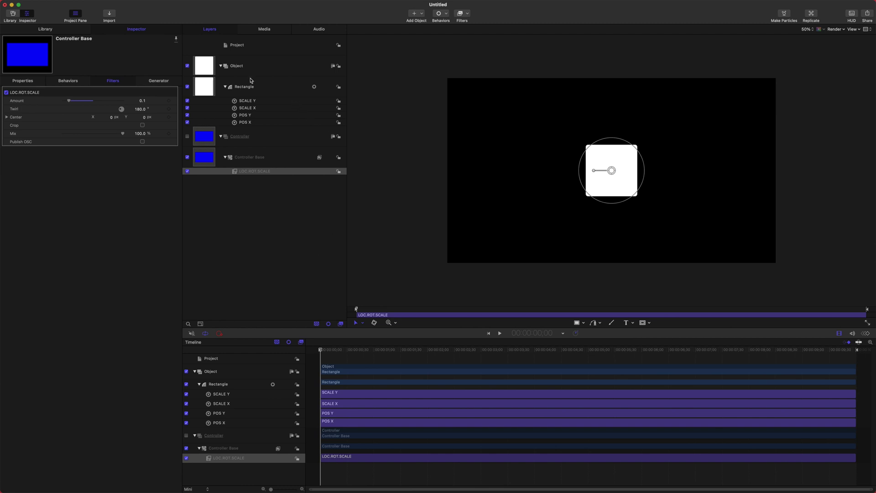
# - Add a Link parameter behavior to the rectangle's Rotation Z
pyautogui.click(278, 91)
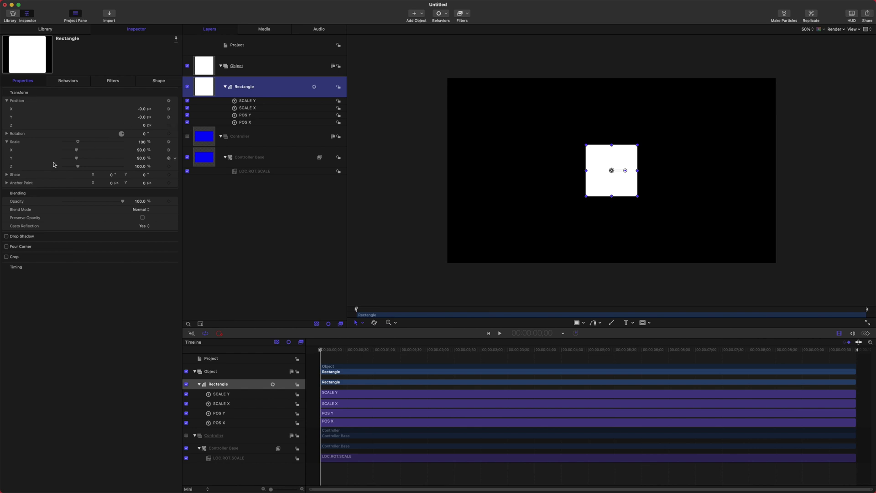
pyautogui.click(7, 133)
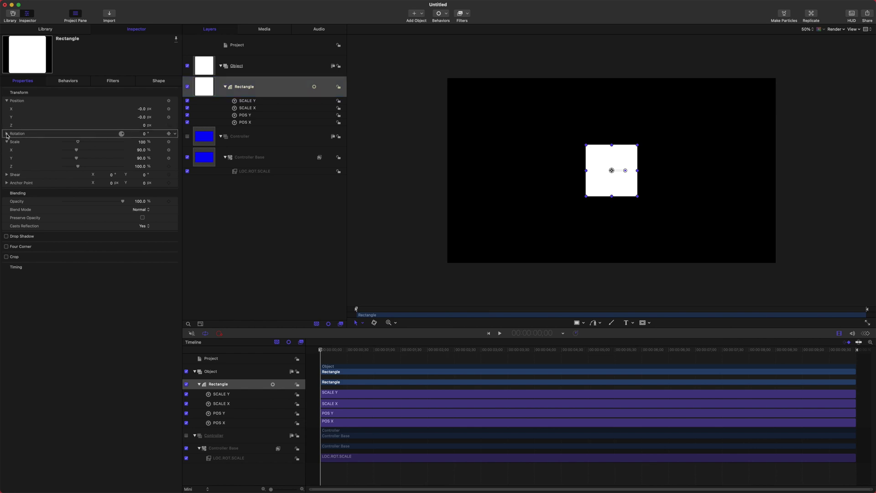
pyautogui.click(6, 134)
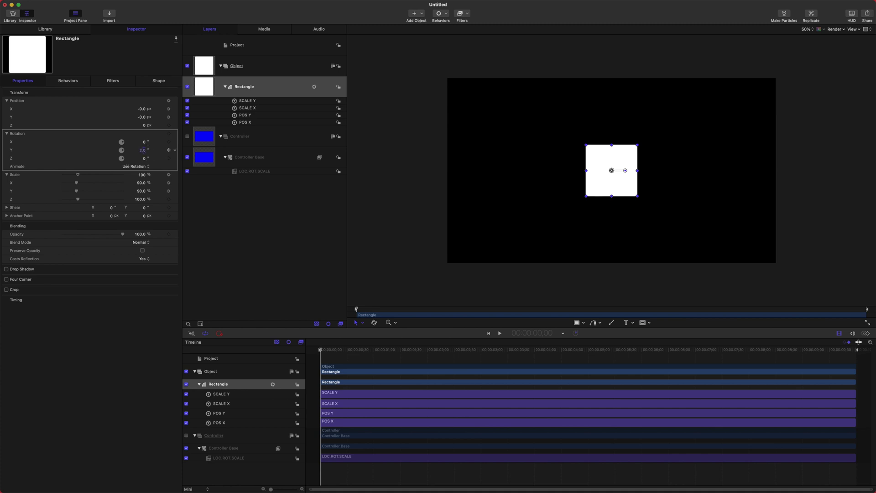
pyautogui.moveTo(142, 150)
pyautogui.mouseDown()
pyautogui.moveTo(142, 137)
pyautogui.moveTo(144, 154)
pyautogui.mouseUp()
pyautogui.press('super+z')
pyautogui.rightClick(175, 161)
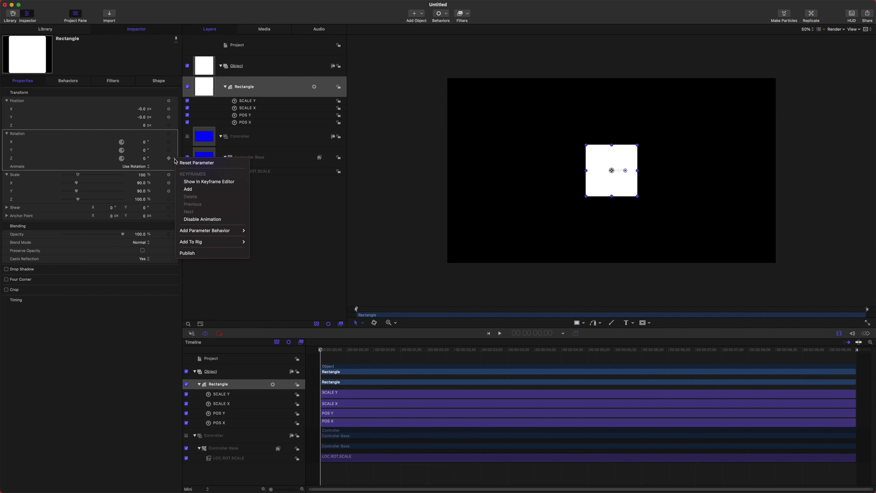
pyautogui.moveTo(222, 231)
pyautogui.click(258, 260)
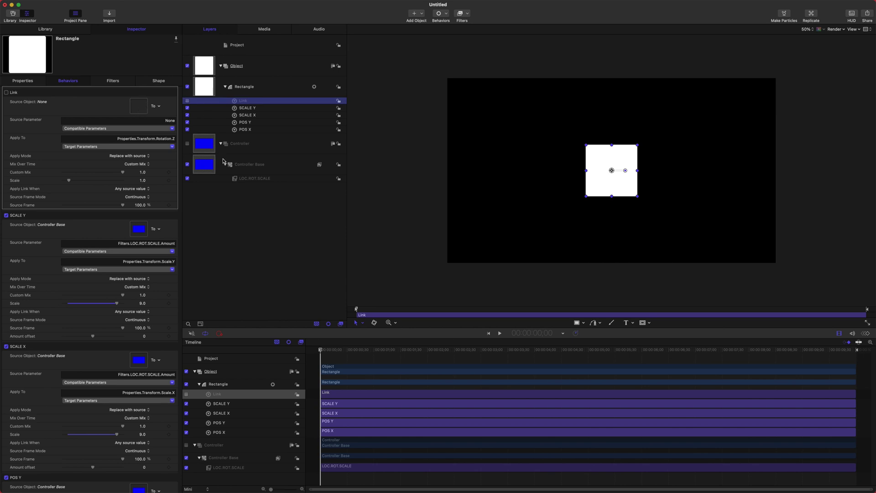
# - Link the rectangle's Rotation Z to the Twirl parameter of Controller Base's LOC.ROT.SCALE filter
pyautogui.click(155, 129)
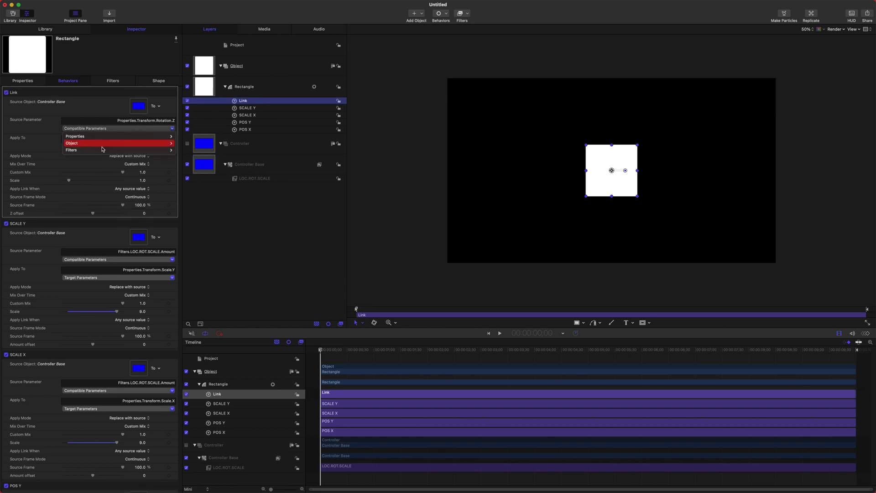
pyautogui.moveTo(129, 149)
pyautogui.moveTo(181, 153)
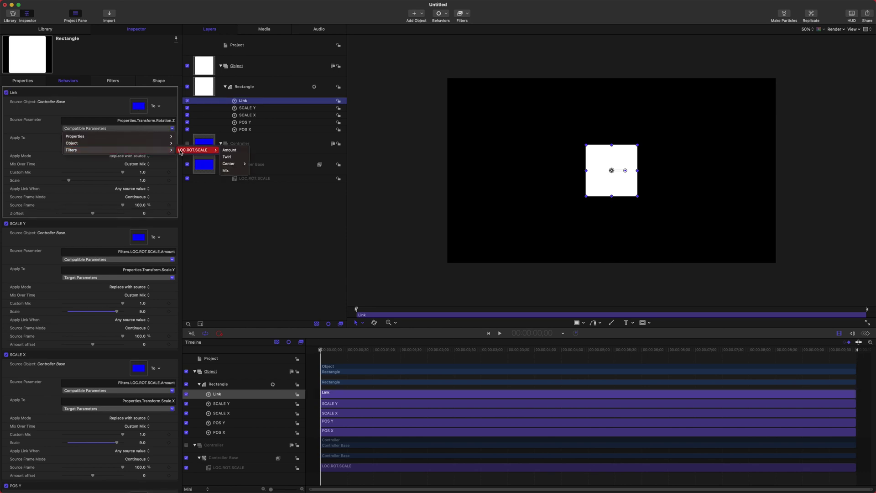
pyautogui.click(234, 158)
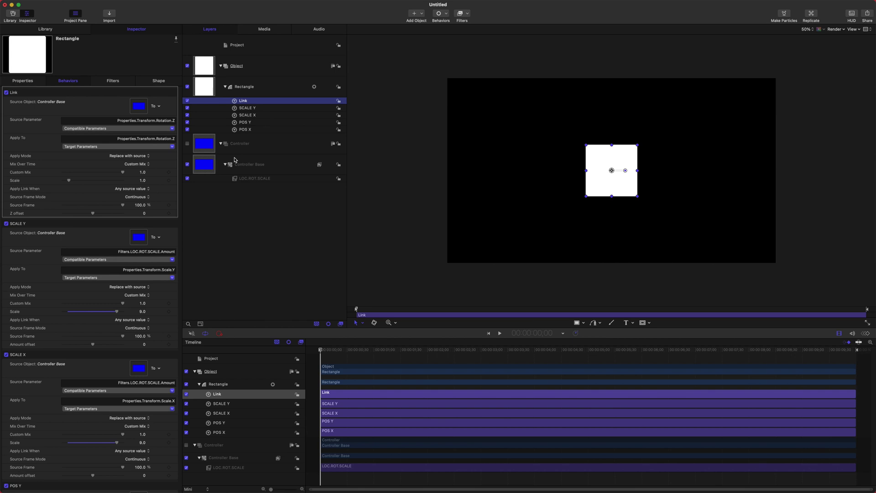
# - Set the LOC.ROT.SCALE filter's Twirl to 90 degrees
pyautogui.click(254, 179)
pyautogui.click(139, 110)
pyautogui.write('90')
pyautogui.press('Return')
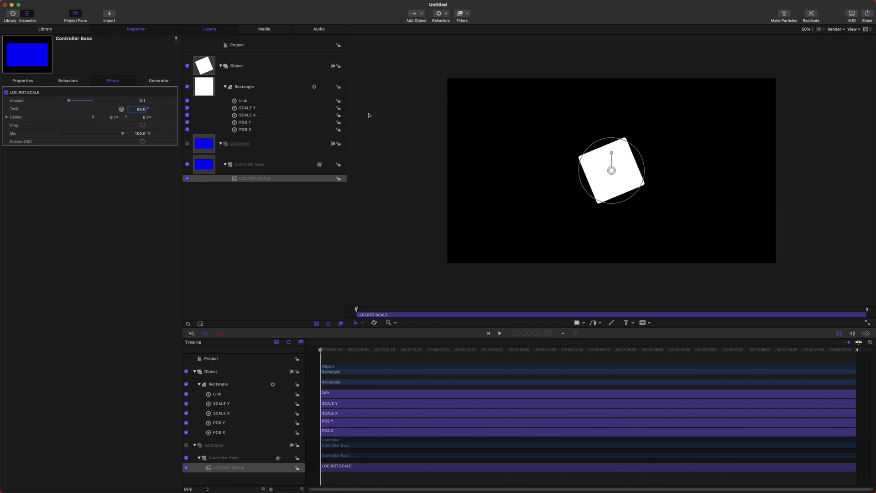
# - Test the rotation link by moving the LOC.ROT.SCALE filter's on-screen twirl handle, and undo the change
pyautogui.moveTo(607, 150); pyautogui.dragTo(611, 75)
pyautogui.press('super+z')
# - Rename the rectangle's newest Link behavior, which drives Rotation Z, as ROT
pyautogui.click(266, 103)
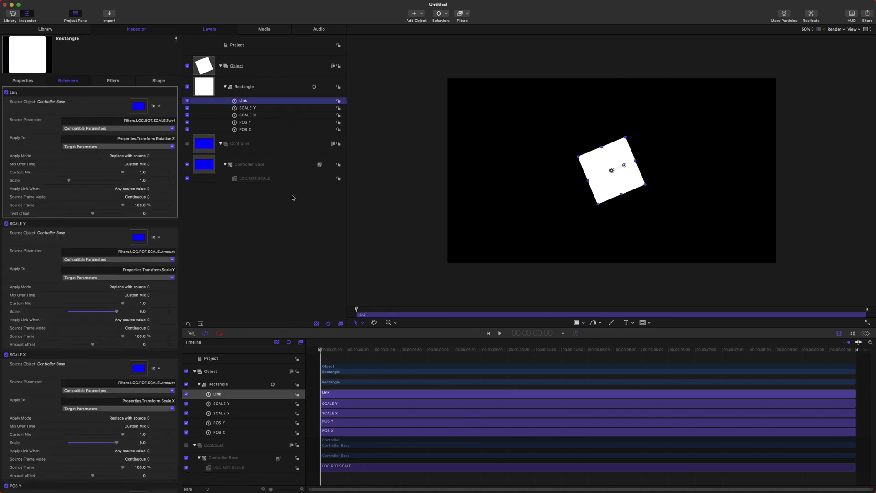
pyautogui.write('R')
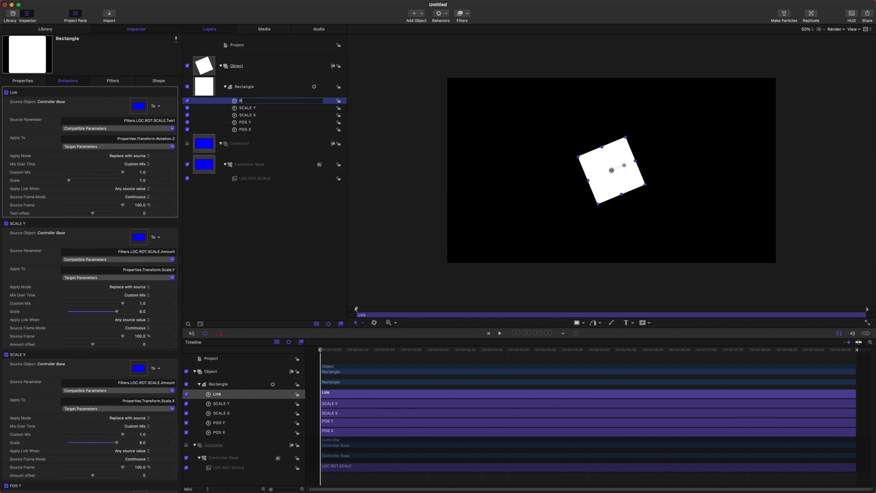
pyautogui.write('OT')
pyautogui.press('Return')
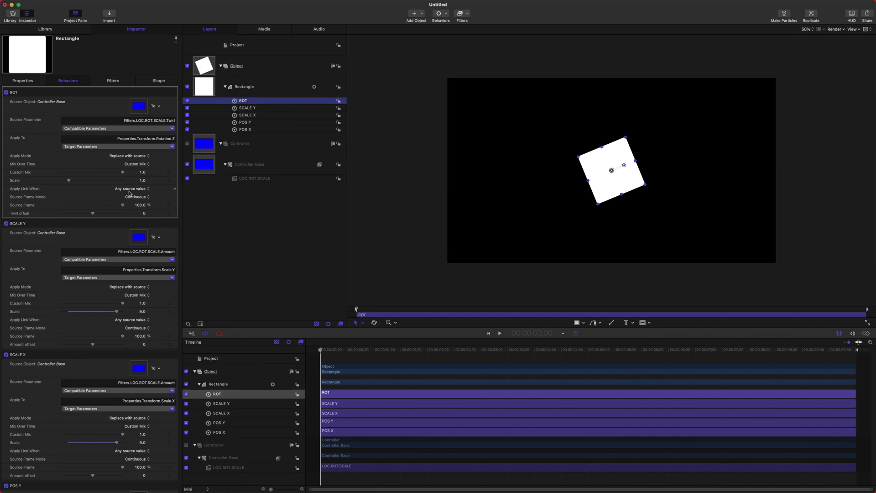
# - Set the ROT behavior's Scale to 4
pyautogui.click(26, 181)
pyautogui.click(142, 181)
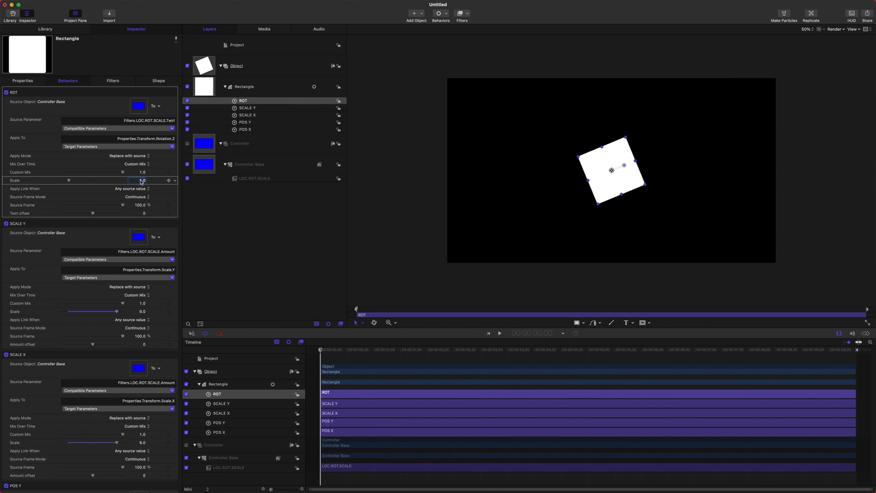
pyautogui.press('Return')
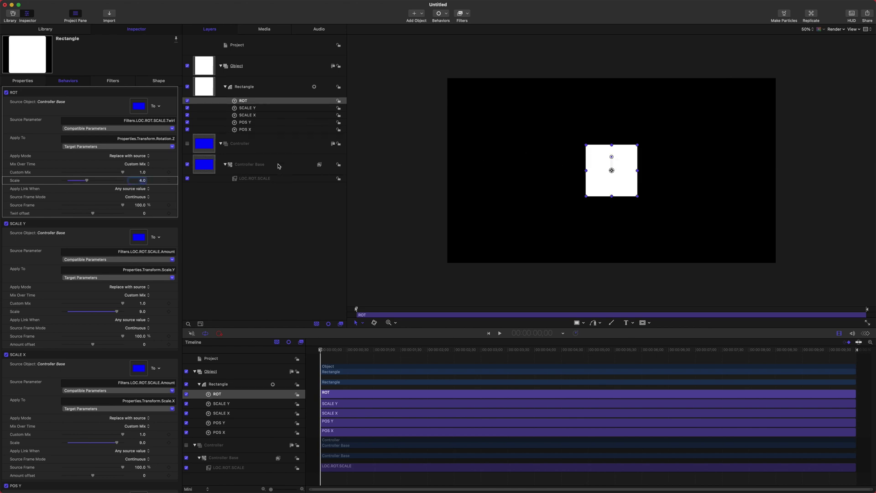
# - Test the scaled rotation link with the LOC.ROT.SCALE filter's on-screen handle, and undo the changes
pyautogui.click(271, 179)
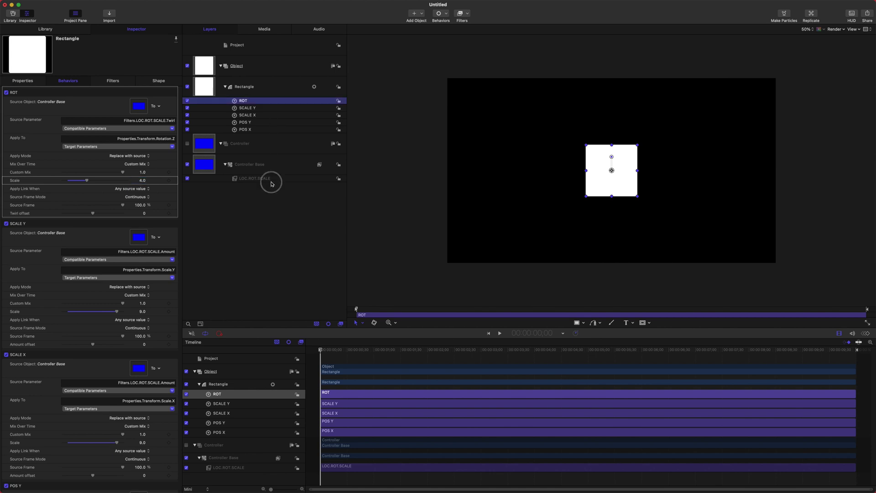
pyautogui.moveTo(610, 152); pyautogui.dragTo(610, 112)
pyautogui.press('super+z')
pyautogui.press('super+z')
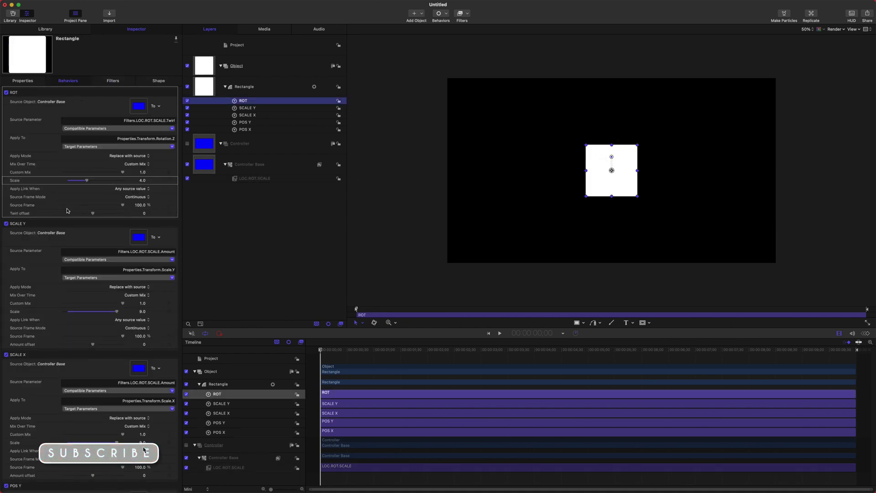
# - Set the ROT behavior's Twirl offset to -90
pyautogui.click(16, 217)
pyautogui.click(139, 215)
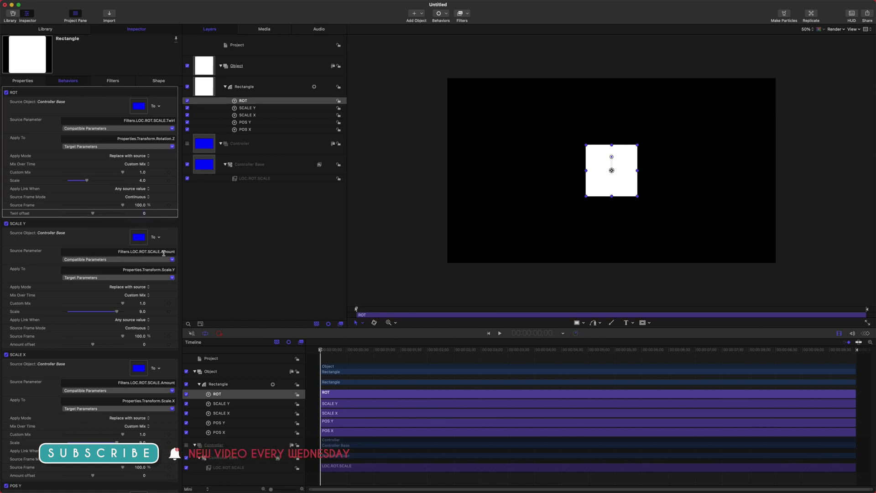
pyautogui.press('Return')
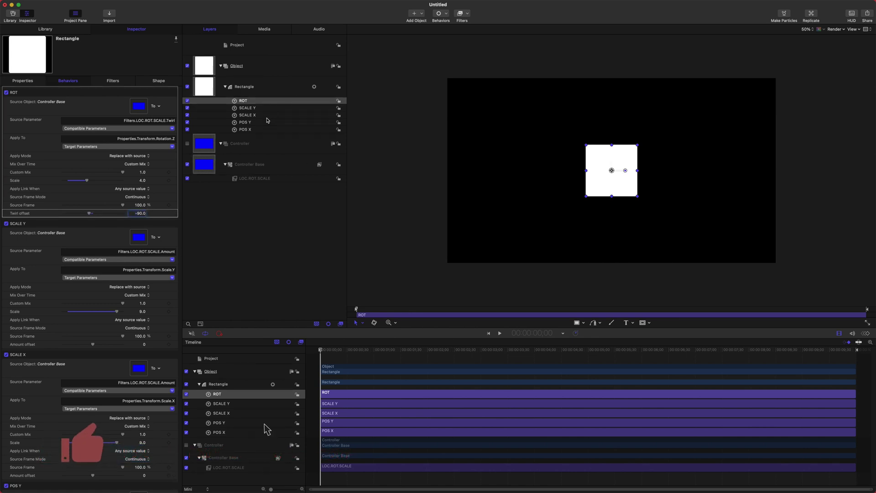
# - Test the rectangle's rotation, position and scale with the LOC.ROT.SCALE filter's on-screen controls, undoing each change
pyautogui.click(268, 177)
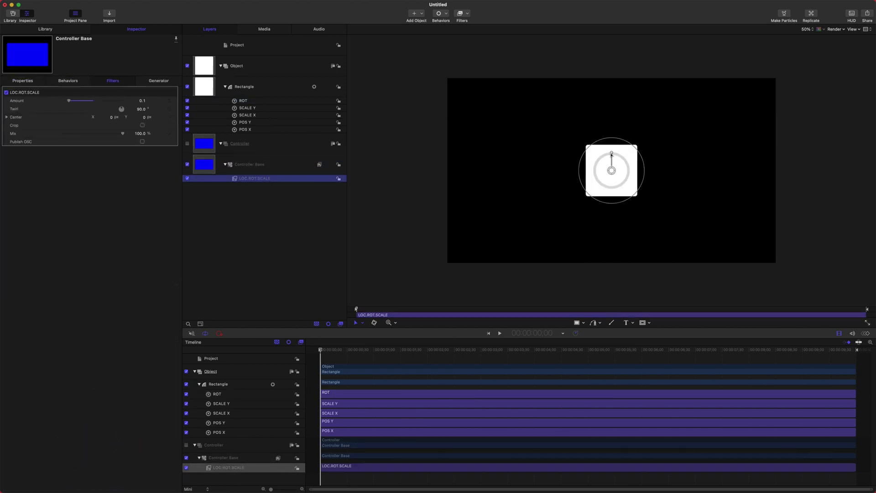
pyautogui.moveTo(611, 154); pyautogui.dragTo(516, 155)
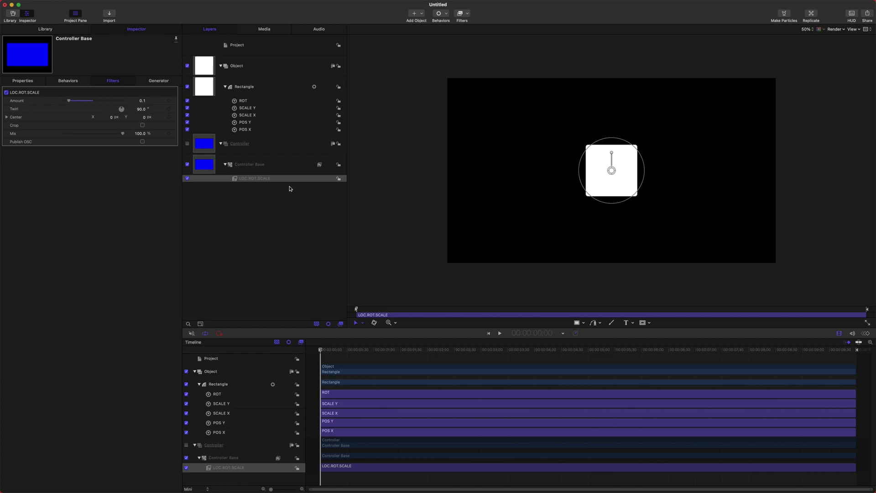
pyautogui.moveTo(611, 171); pyautogui.dragTo(576, 124)
pyautogui.press('super+z')
pyautogui.moveTo(612, 153); pyautogui.dragTo(585, 198)
pyautogui.press('super+z')
pyautogui.press('super+z')
pyautogui.moveTo(642, 161)
pyautogui.mouseDown()
pyautogui.moveTo(661, 146)
pyautogui.moveTo(645, 144)
pyautogui.mouseUp()
pyautogui.press('super+z')
# - Set the rectangle's fill color to red and turn off its outline
pyautogui.click(255, 87)
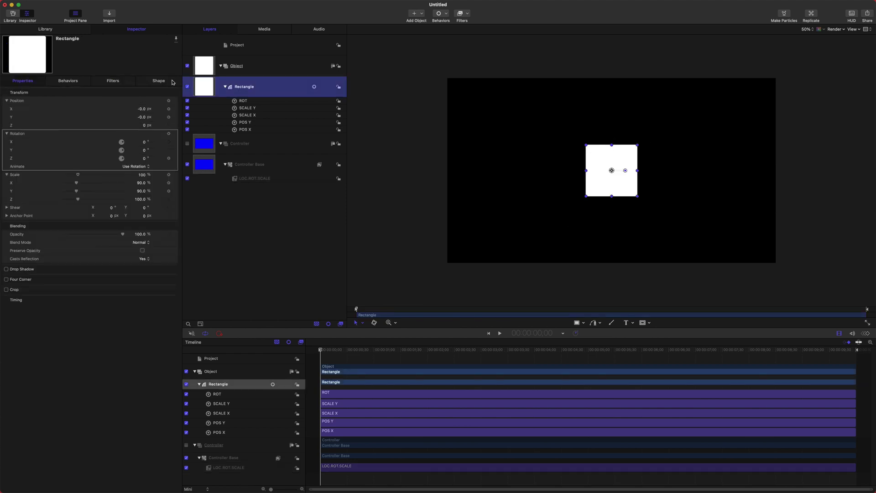
pyautogui.click(169, 79)
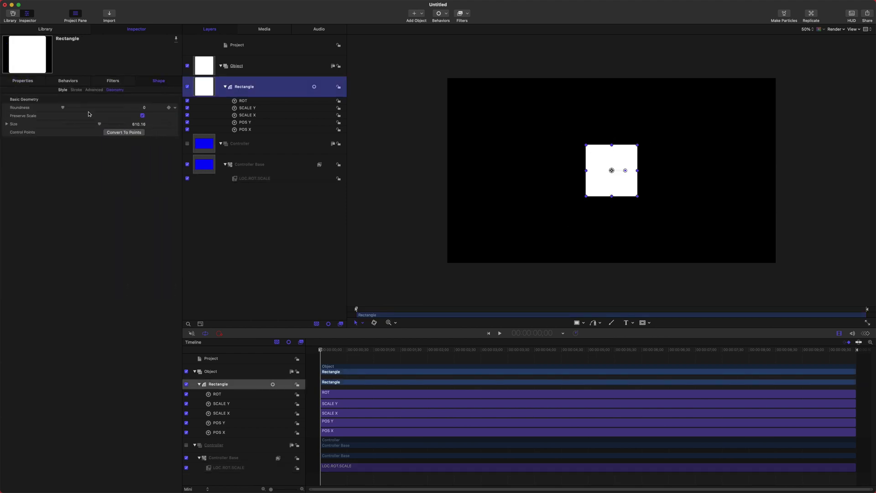
pyautogui.click(62, 89)
pyautogui.click(139, 124)
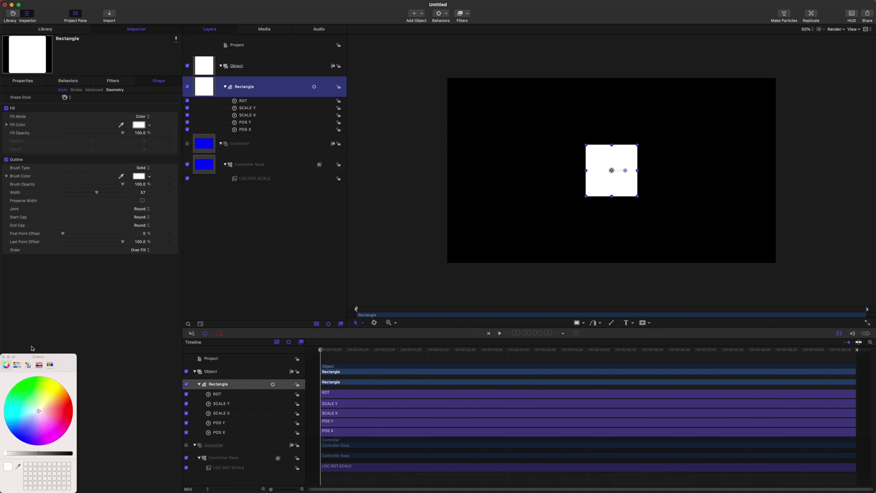
pyautogui.moveTo(53, 403); pyautogui.dragTo(112, 396)
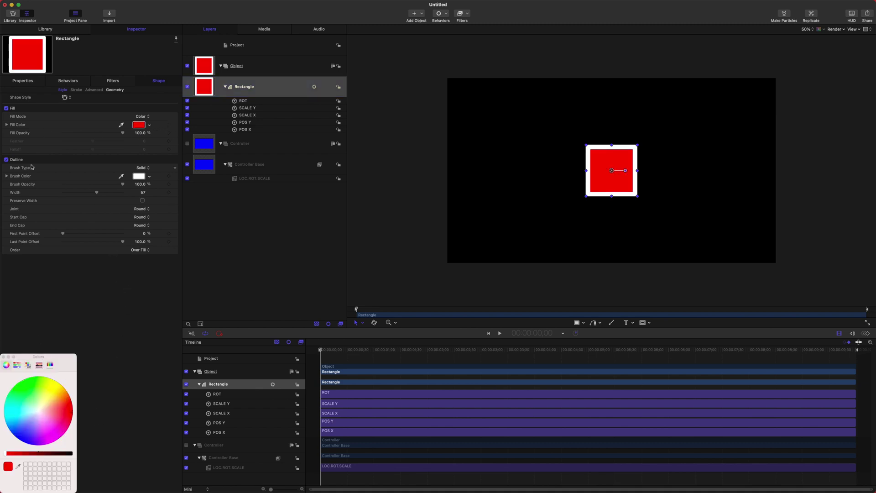
pyautogui.click(6, 159)
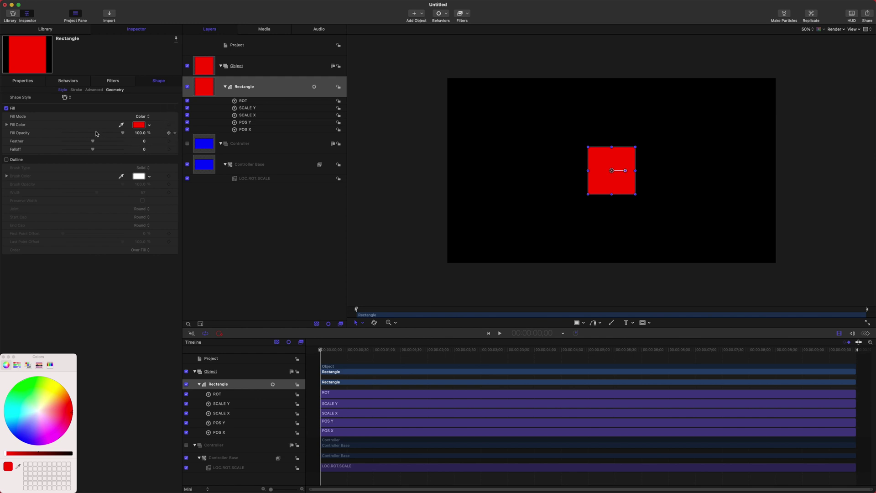
# - Publish the rectangle's Fill Color parameter for use in Final Cut Pro
pyautogui.click(175, 126)
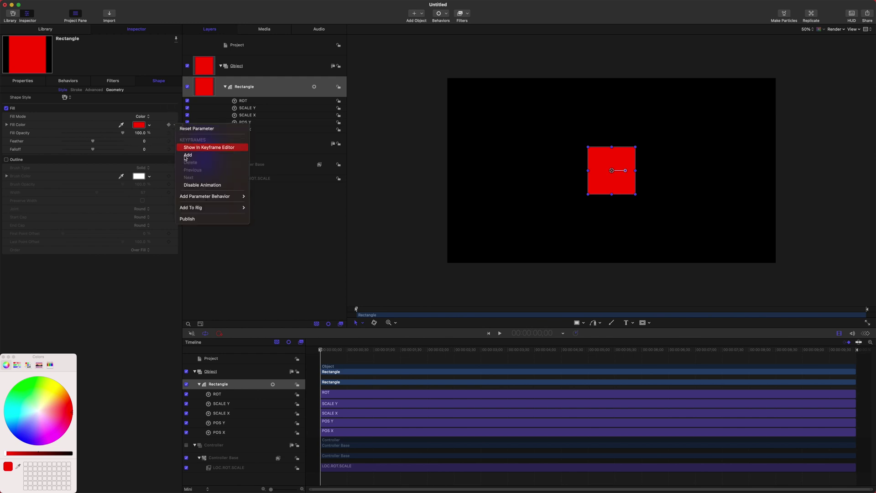
pyautogui.click(229, 212)
# - Review the LOC.ROT.SCALE filter's settings and on-screen controls, and clear the selection
pyautogui.click(263, 178)
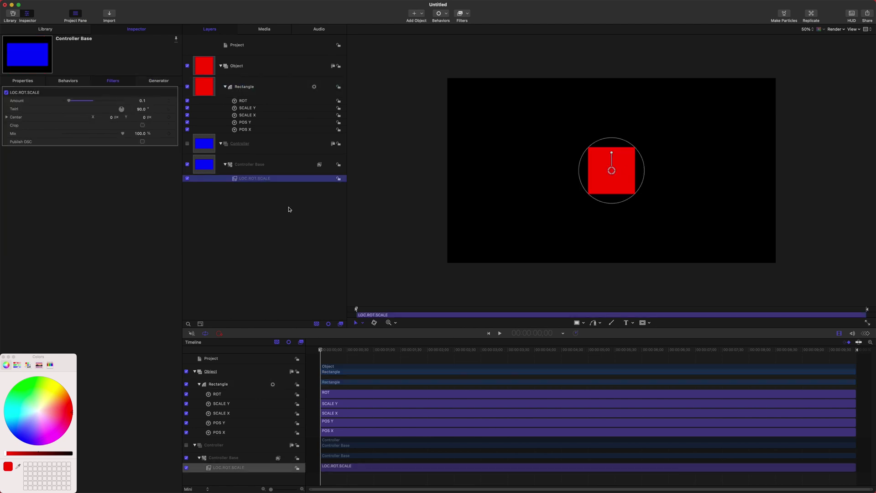
pyautogui.click(264, 195)
pyautogui.click(260, 179)
pyautogui.click(274, 228)
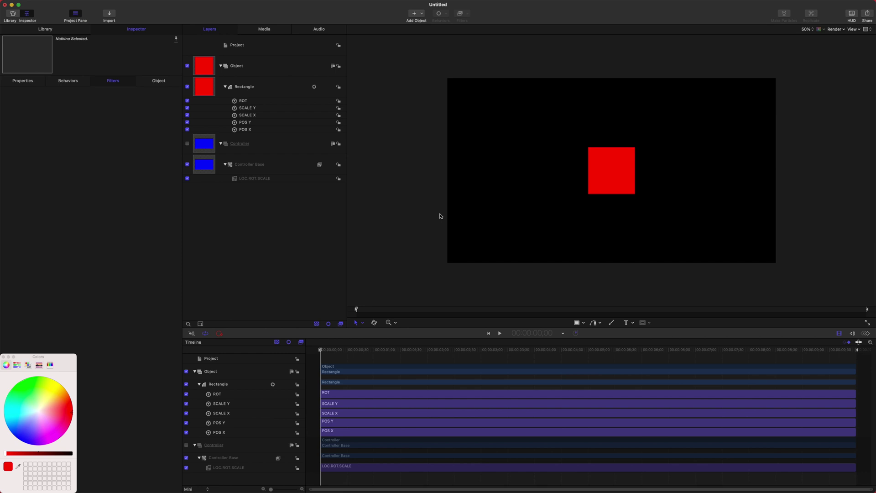
# - Save and publish the generator template as Square Control in the FCB category
pyautogui.press('super+s')
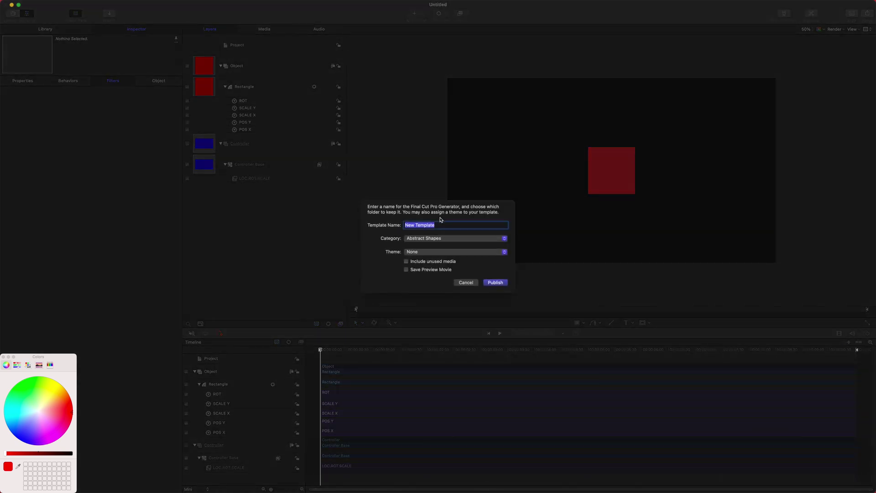
pyautogui.write('Square Control')
pyautogui.click(491, 236)
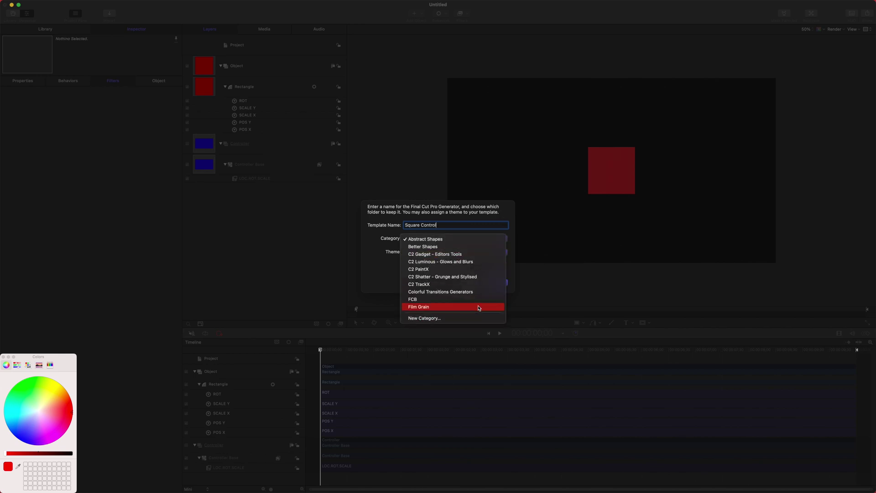
pyautogui.click(473, 298)
pyautogui.click(495, 282)
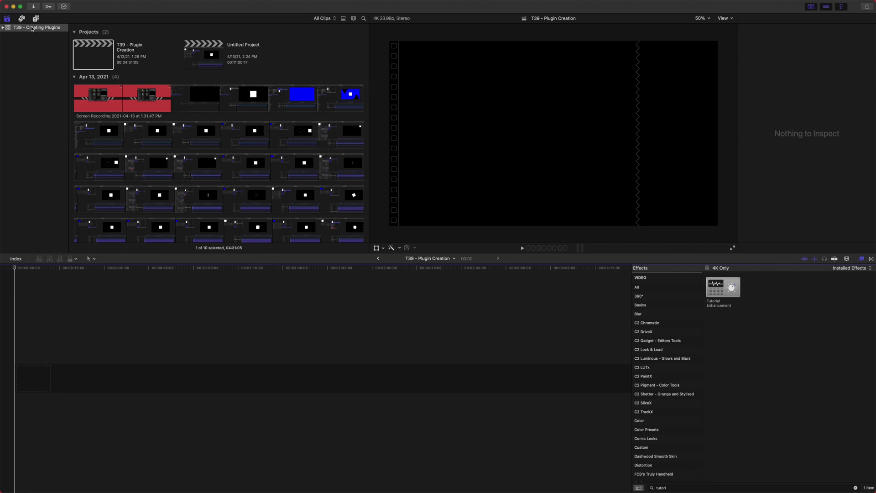
# - Switch to Final Cut Pro, add the Square Control generator from the FCB category to the timeline, and place the playhead at about 30 seconds
pyautogui.click(36, 19)
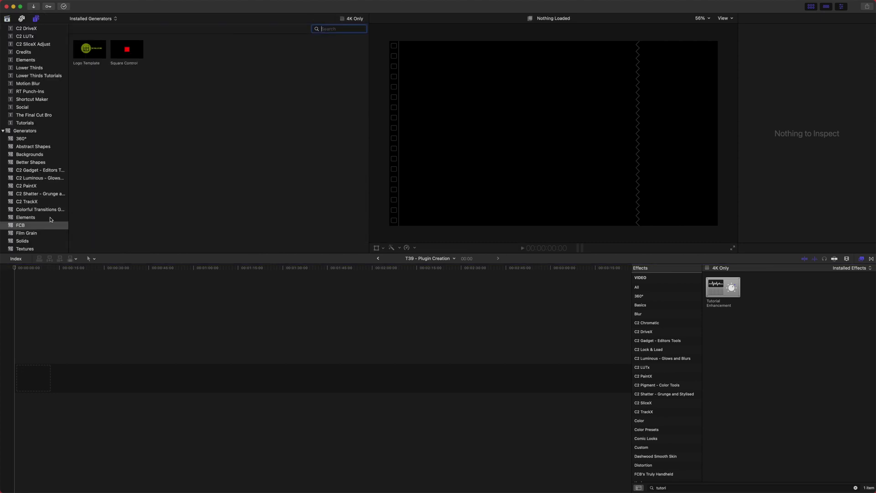
pyautogui.click(44, 202)
pyautogui.click(31, 218)
pyautogui.click(28, 226)
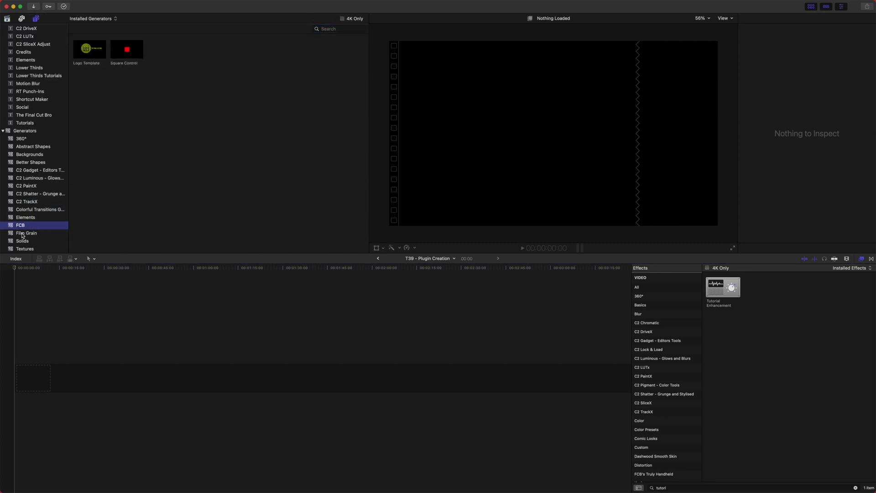
pyautogui.moveTo(123, 53); pyautogui.dragTo(309, 370)
pyautogui.click(103, 269)
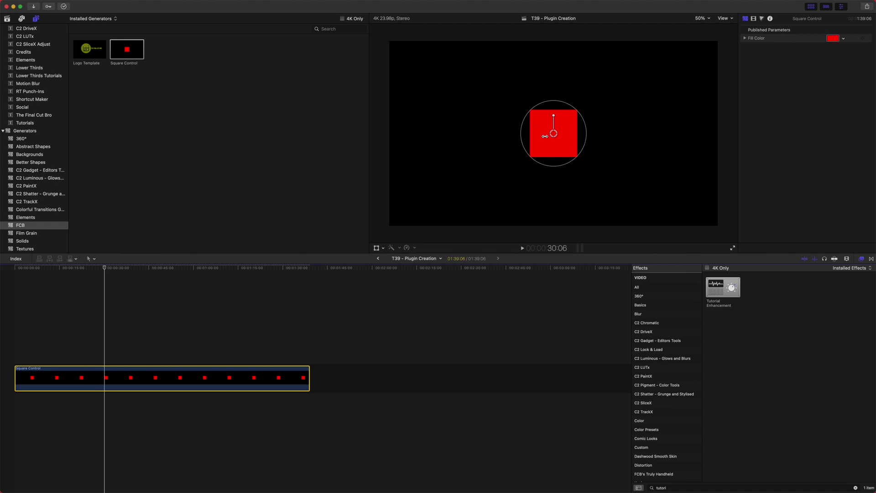
# - Test the Square Control clip's on-screen controls by moving the square slightly upward and adjusting its scale and rotation
pyautogui.moveTo(553, 135)
pyautogui.mouseDown()
pyautogui.moveTo(569, 105)
pyautogui.moveTo(552, 119)
pyautogui.mouseUp()
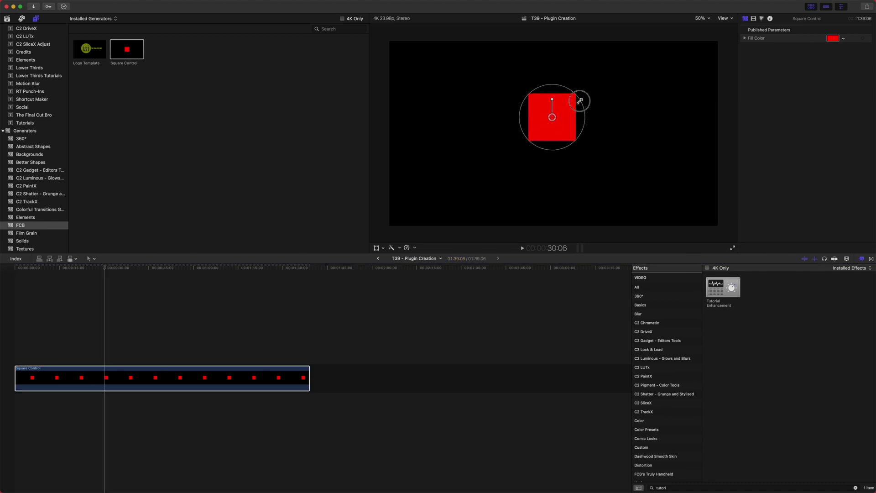
pyautogui.moveTo(580, 101); pyautogui.dragTo(554, 158)
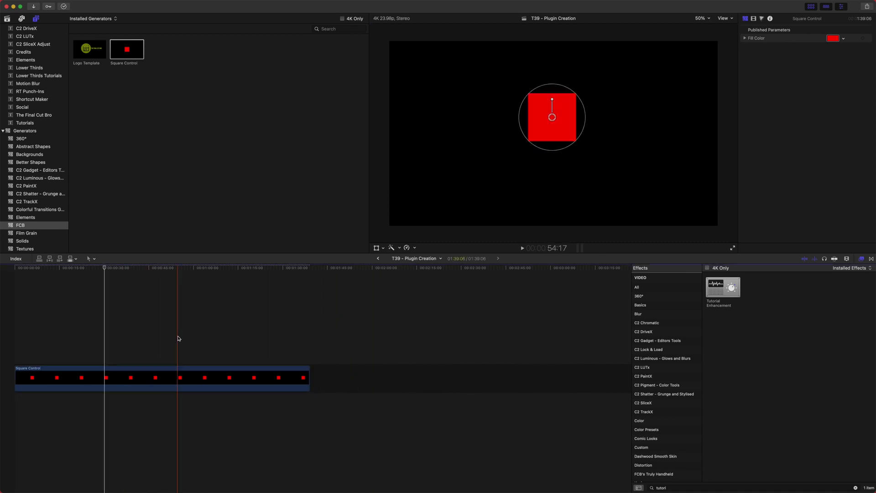
pyautogui.click(181, 380)
pyautogui.click(252, 90)
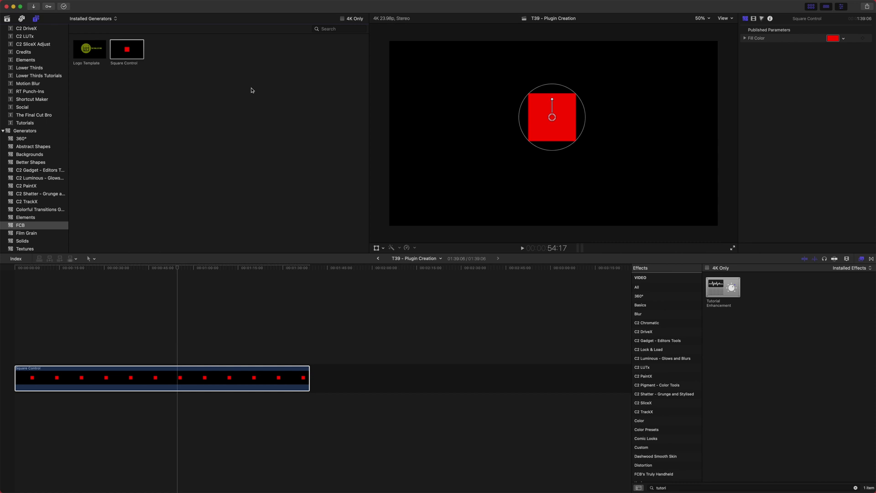
pyautogui.click(132, 378)
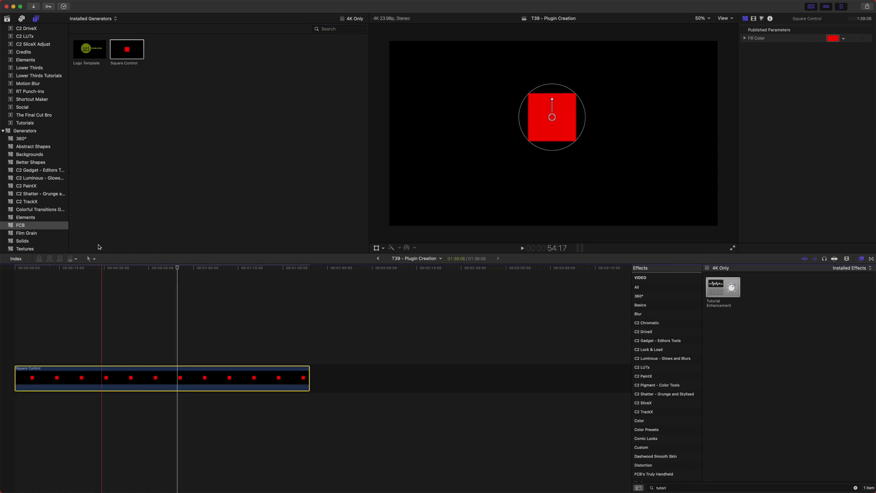
# - Add the Logo Template generator after the Square Control clip and delete the Square Control clip from the timeline
pyautogui.click(98, 52)
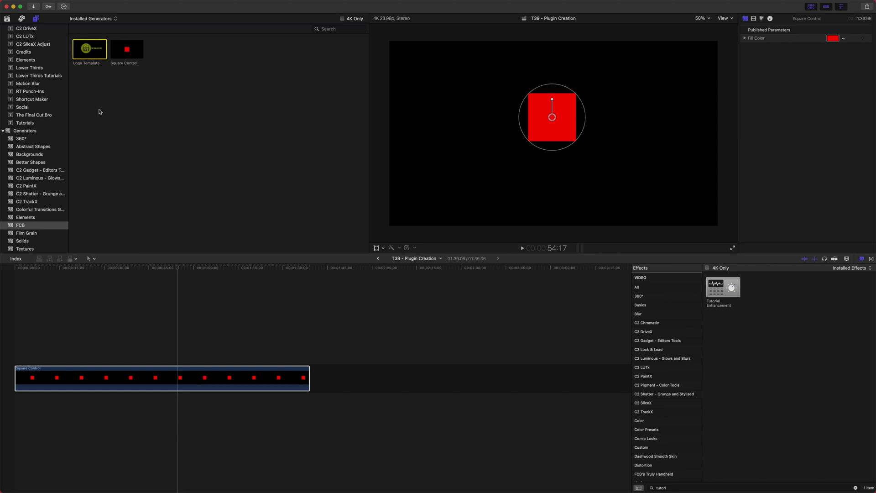
pyautogui.moveTo(83, 52); pyautogui.dragTo(538, 370)
pyautogui.click(290, 368)
pyautogui.press('Delete')
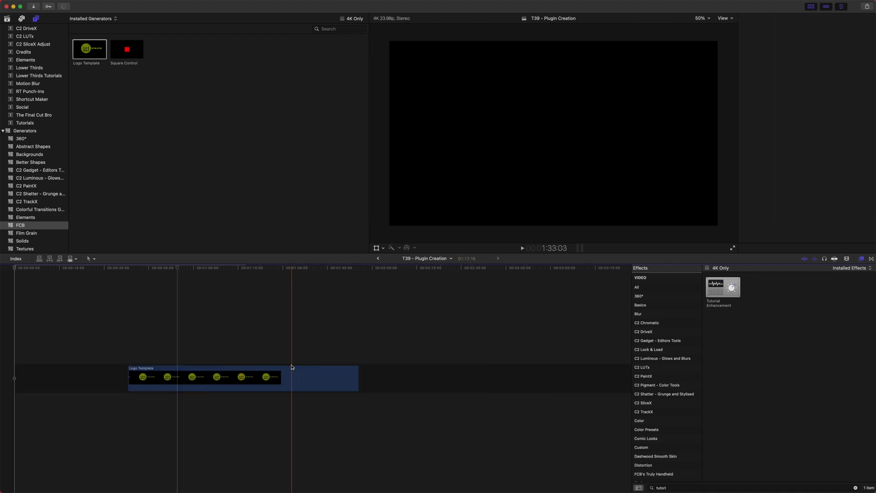
# - Place the playhead at about 17 seconds on the Logo Template clip and shift the logo left with its on-screen center control
pyautogui.click(107, 377)
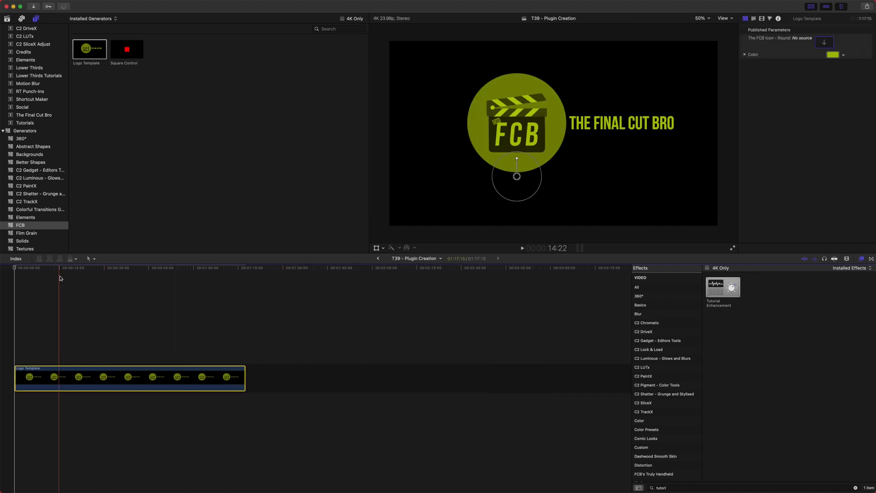
pyautogui.moveTo(61, 270); pyautogui.dragTo(65, 269)
pyautogui.click(84, 382)
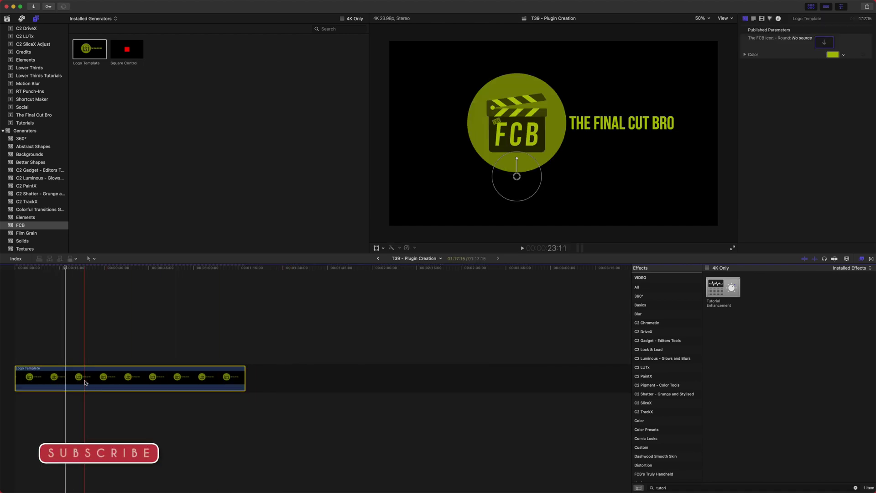
pyautogui.moveTo(516, 176); pyautogui.dragTo(485, 177)
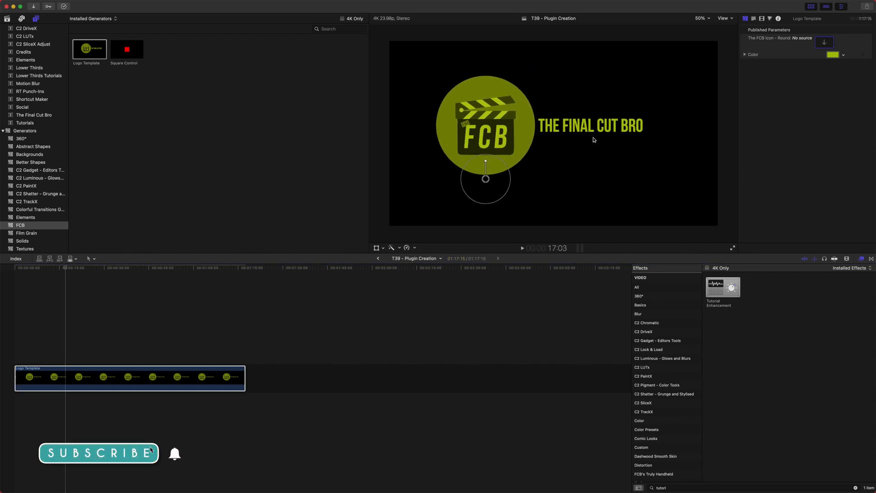
# - Replace the Logo Template's "The Final Cut Bro" text with "Hello" and place the playhead at about 26 seconds
pyautogui.doubleClick(578, 125)
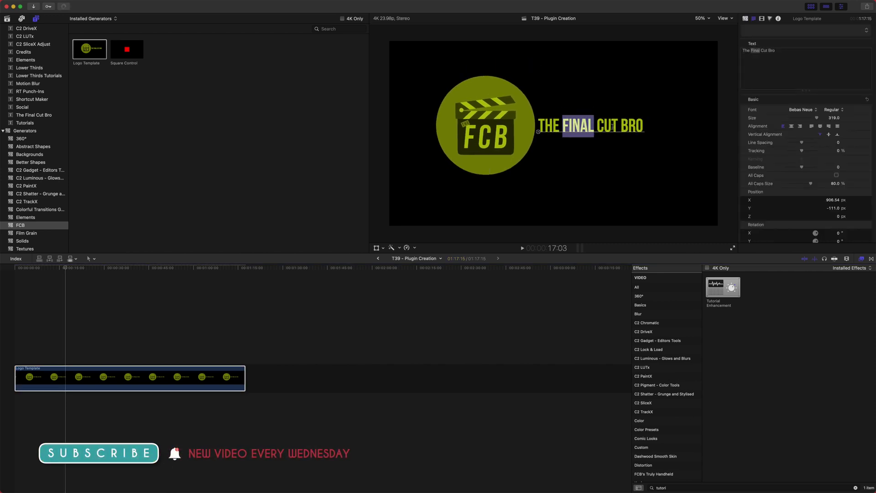
pyautogui.doubleClick(612, 126)
pyautogui.press('super+a')
pyautogui.press('BackSpace')
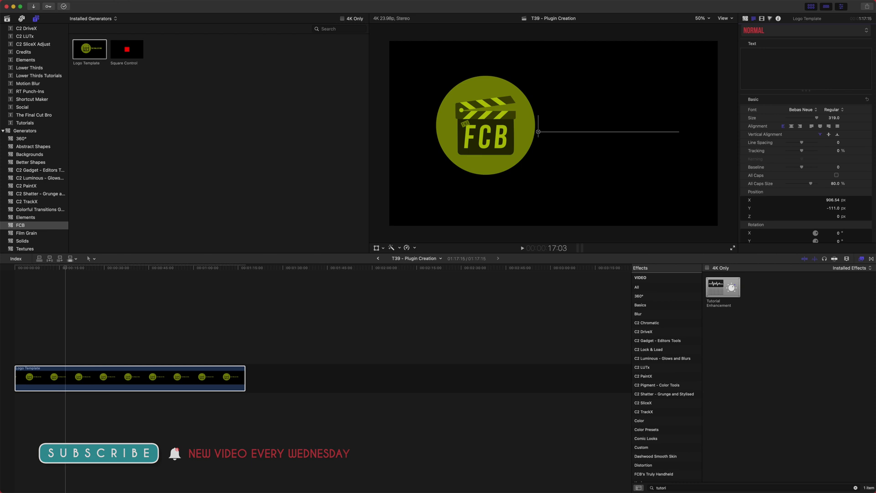
pyautogui.write('Hello')
pyautogui.press('Return')
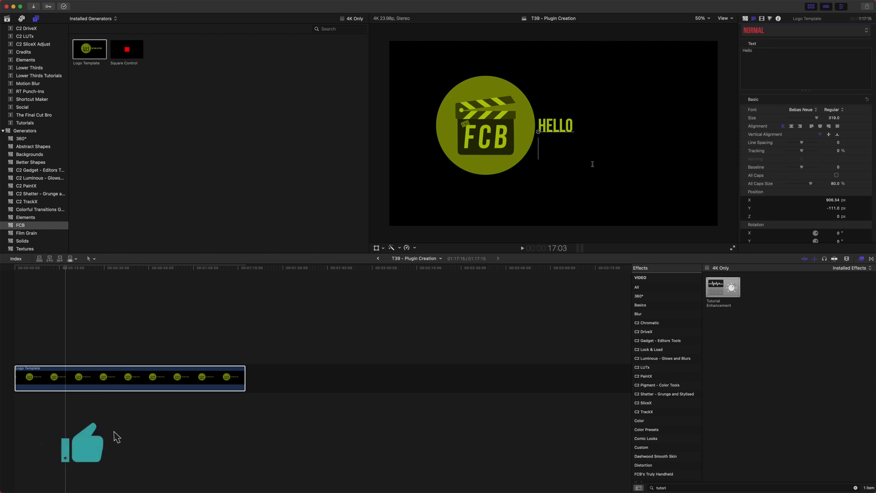
pyautogui.press('BackSpace')
pyautogui.click(94, 339)
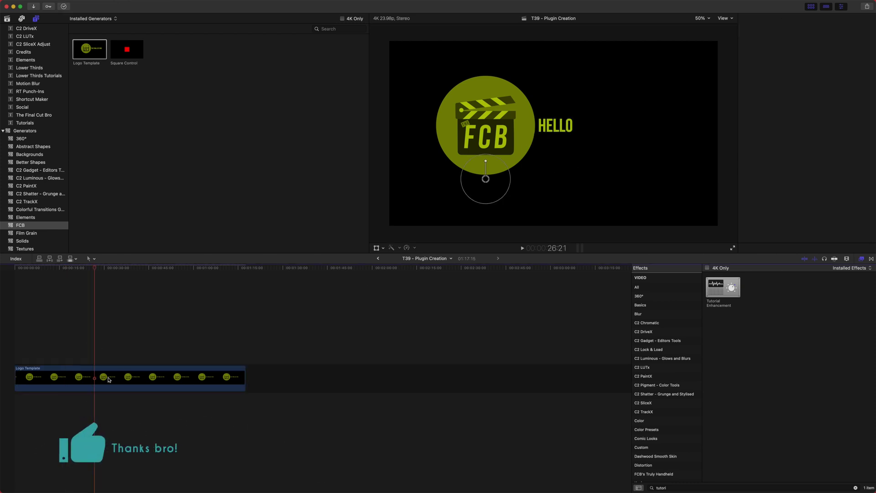
# - Move the logo and its text slightly right and upward in the frame with the on-screen center control
pyautogui.moveTo(586, 169); pyautogui.dragTo(543, 165)
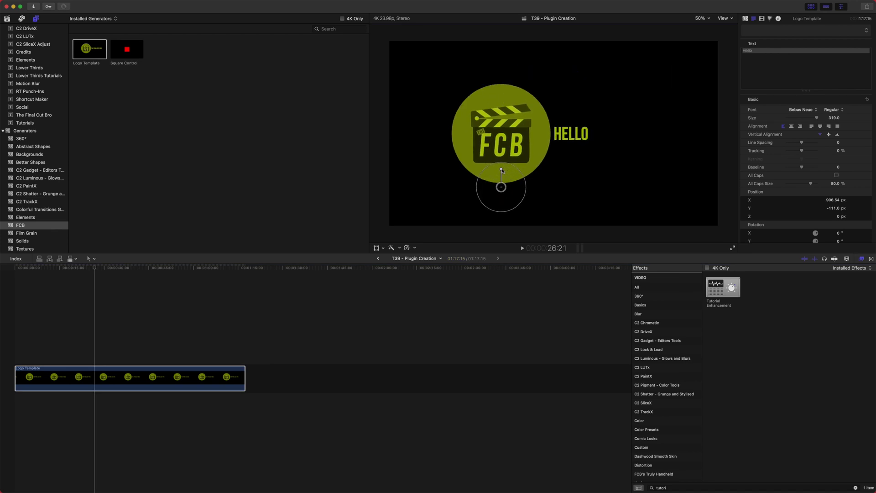
pyautogui.moveTo(500, 186); pyautogui.dragTo(511, 159)
pyautogui.moveTo(532, 162); pyautogui.dragTo(544, 154)
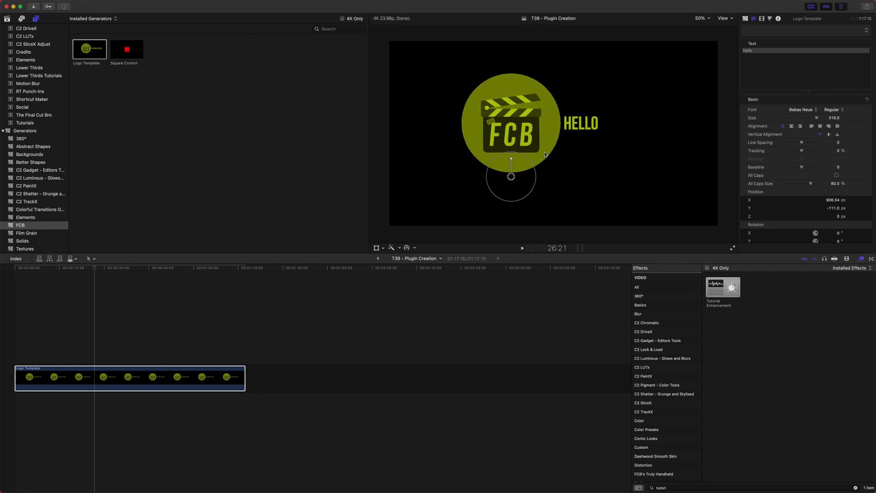
# - Change the Logo Template's published Color to a muted, pale green using the color wheel
pyautogui.click(744, 18)
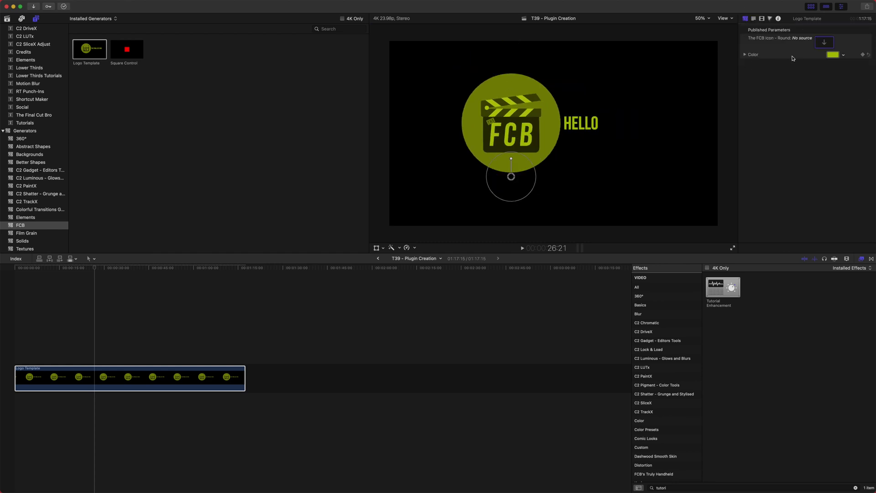
pyautogui.click(832, 55)
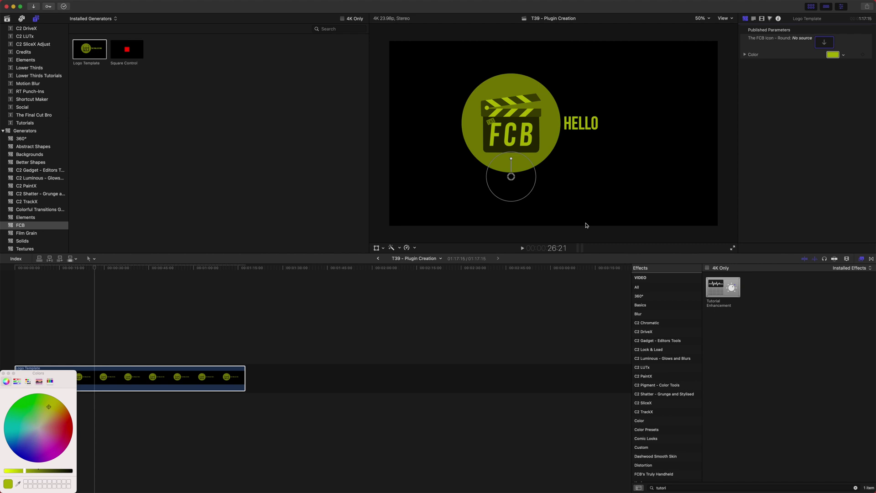
pyautogui.moveTo(60, 422); pyautogui.dragTo(36, 393)
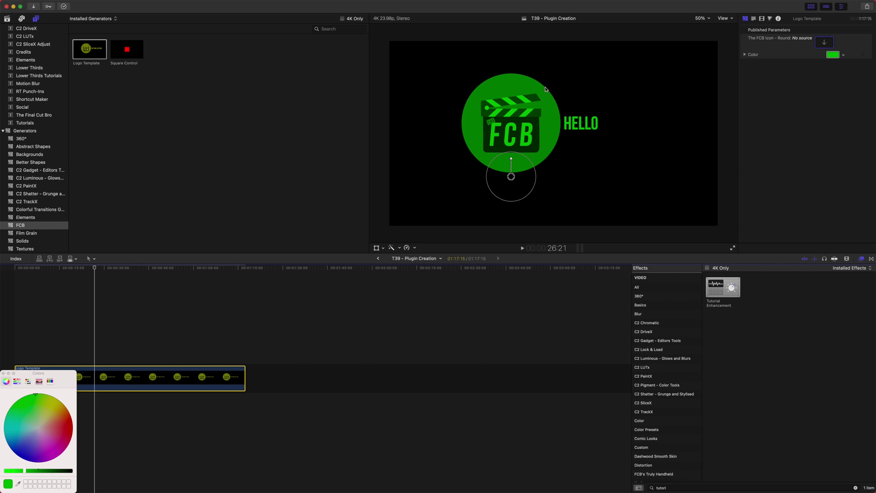
pyautogui.moveTo(48, 423)
pyautogui.mouseDown()
pyautogui.moveTo(1, 484)
pyautogui.moveTo(30, 410)
pyautogui.moveTo(22, 461)
pyautogui.moveTo(34, 420)
pyautogui.mouseUp()
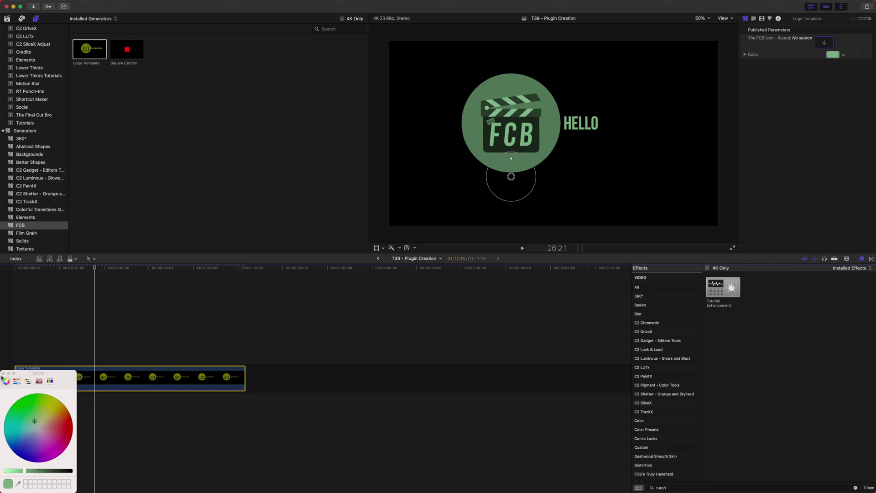
pyautogui.click(3, 373)
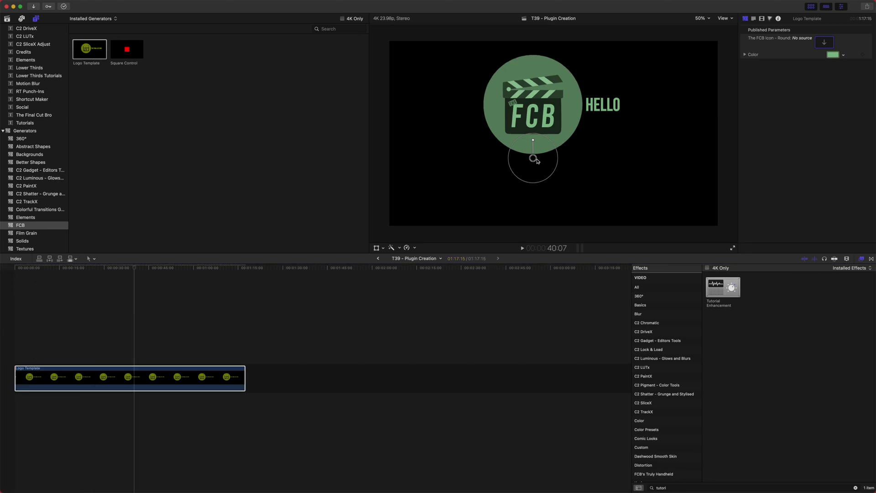
# - Shift the logo slightly further right and scale it down to about two-thirds with the on-screen controls, leaving the clip deselected
pyautogui.moveTo(533, 158); pyautogui.dragTo(528, 170)
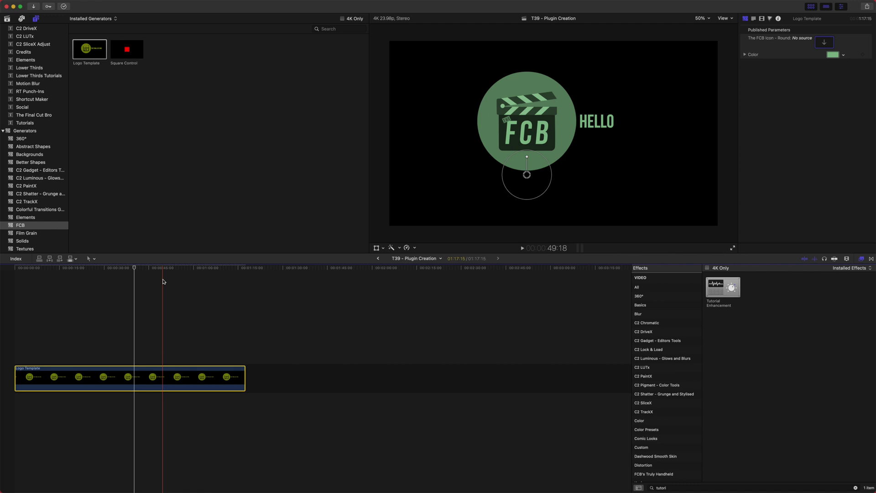
pyautogui.moveTo(516, 169); pyautogui.dragTo(515, 192)
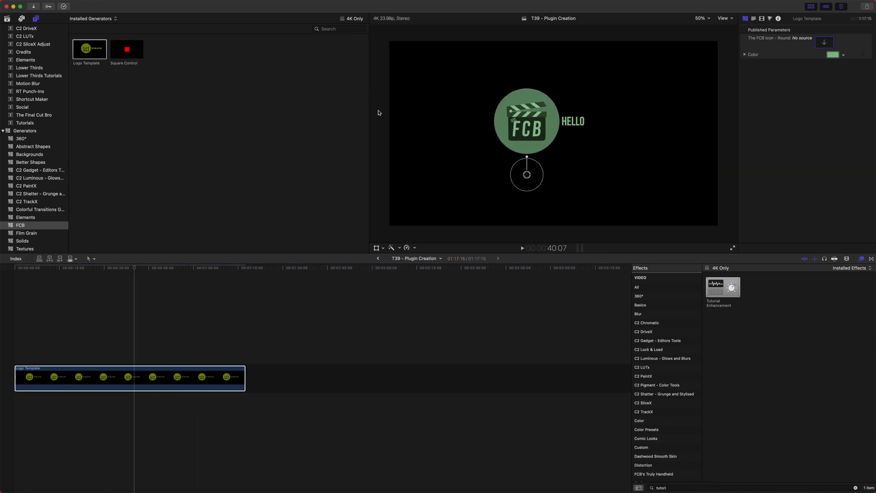
pyautogui.click(153, 347)
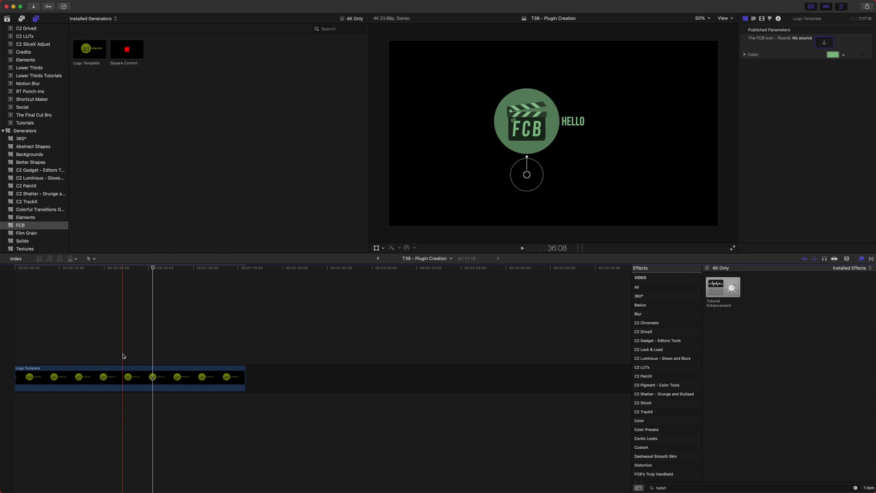